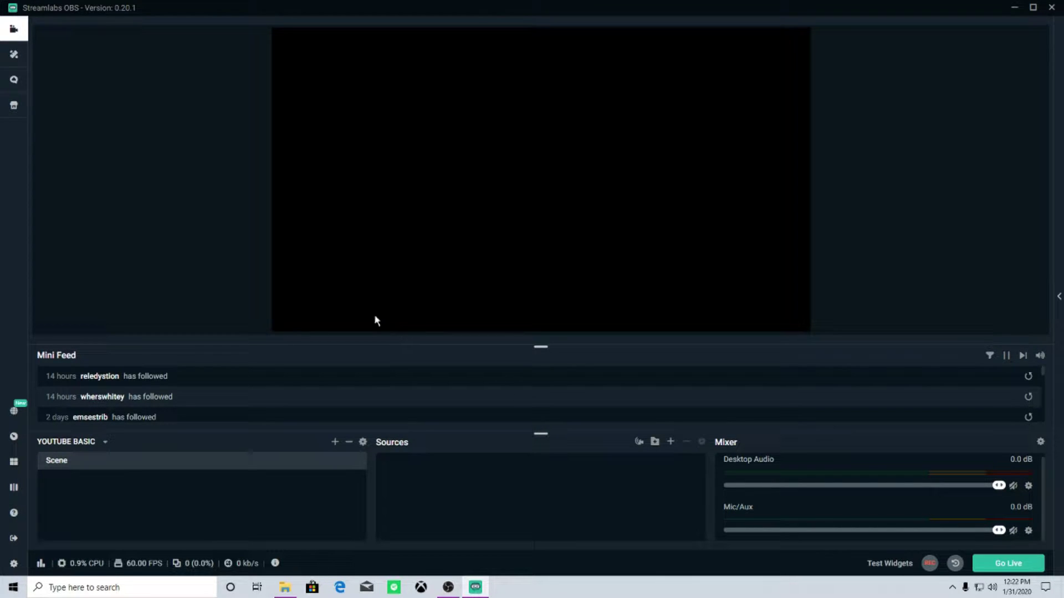
Open the Stream section of the application settings.
click(14, 564)
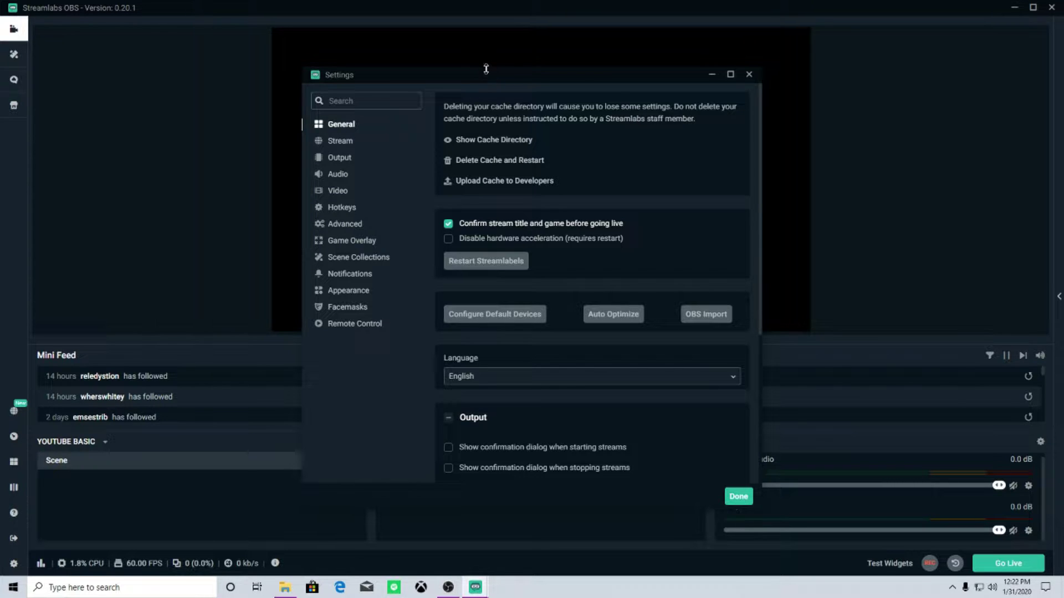
click(339, 142)
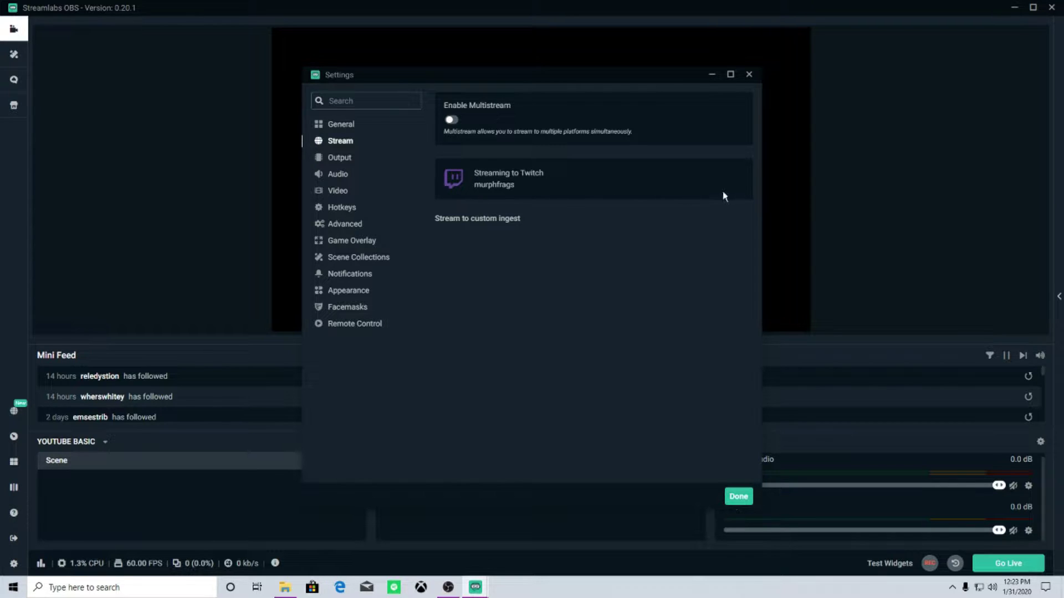
Switch to the Edge browser, load twitch.tv and open the Twitch account settings.
click(339, 587)
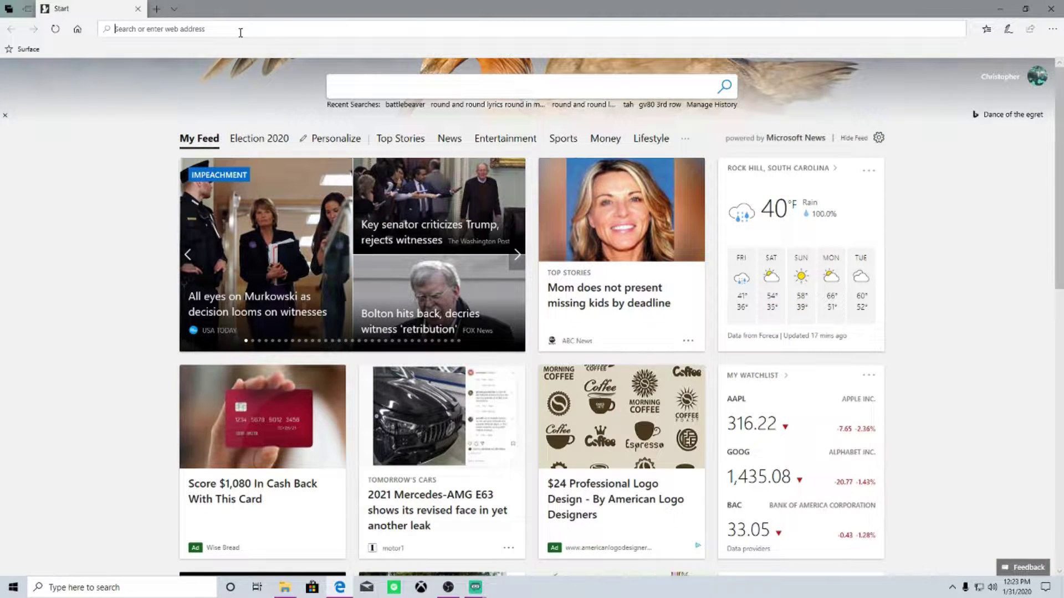
text(twitch.tv/)
key(Return)
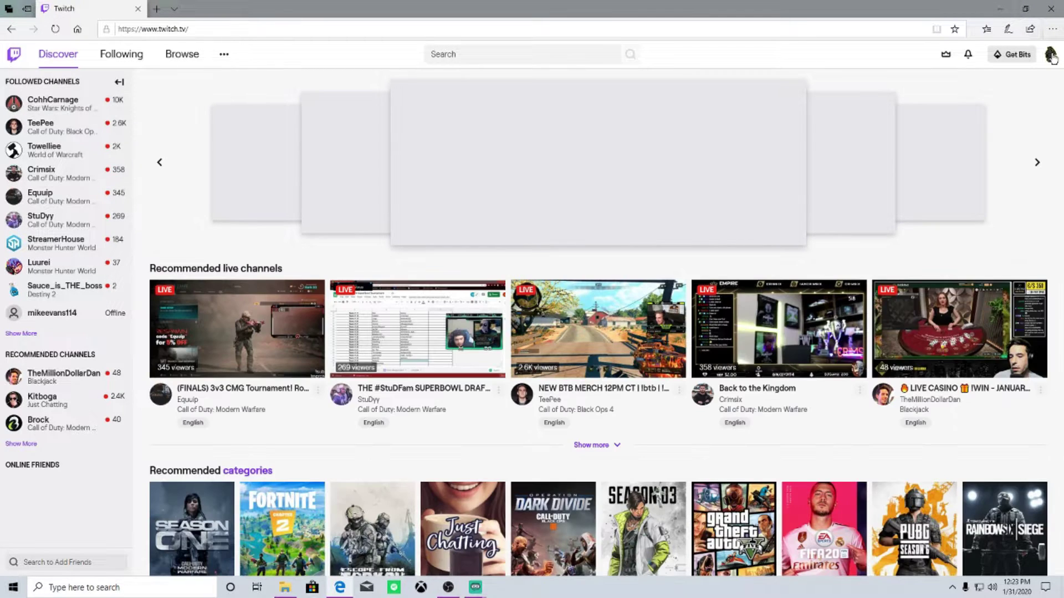
click(1051, 56)
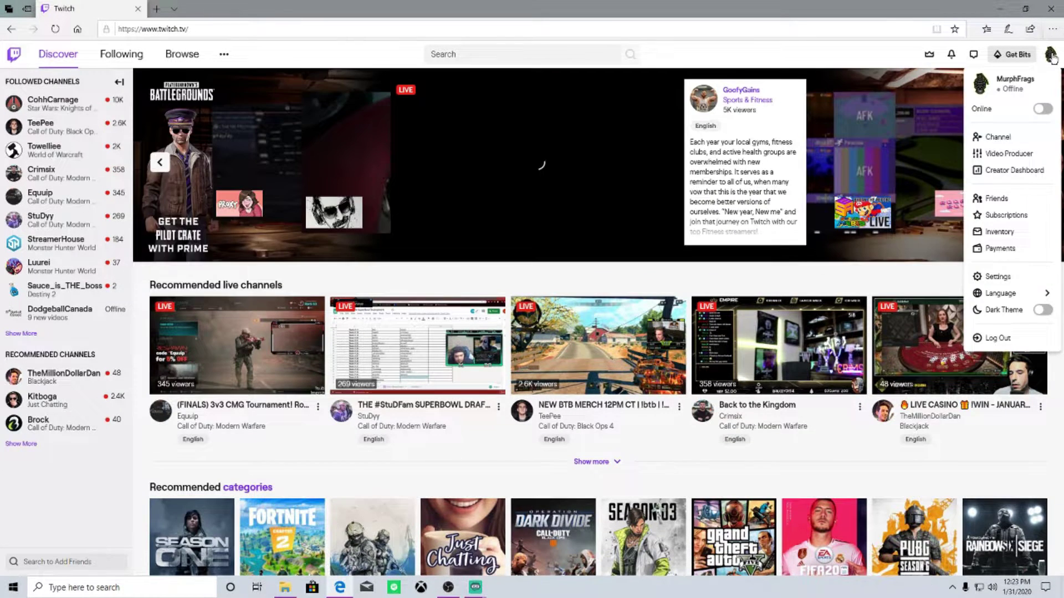
click(1017, 278)
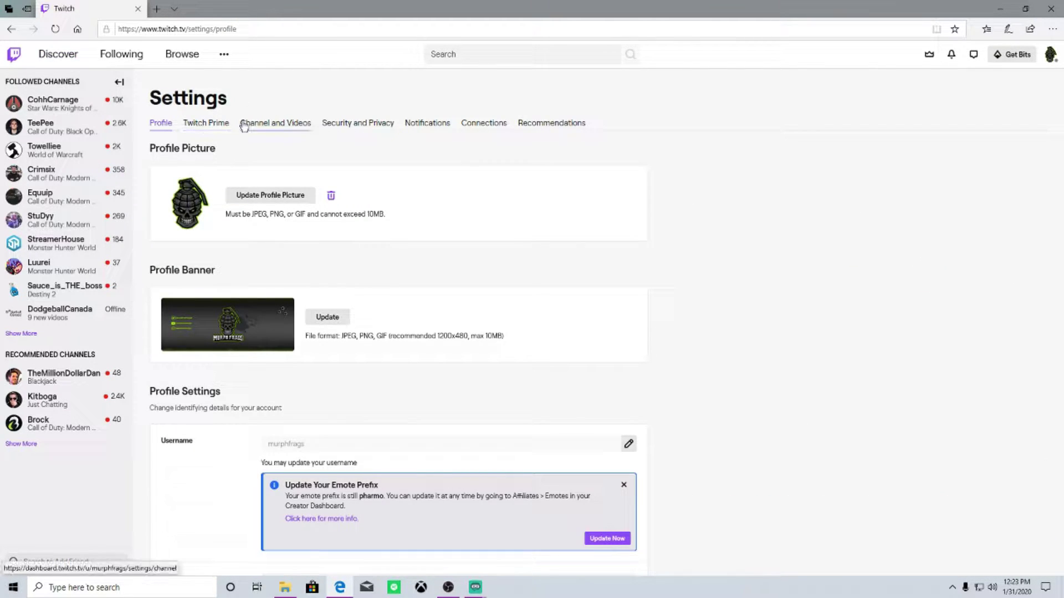
Find the Channel and Videos settings of the Twitch account and copy the primary stream key.
scroll(261, 131, down, 5)
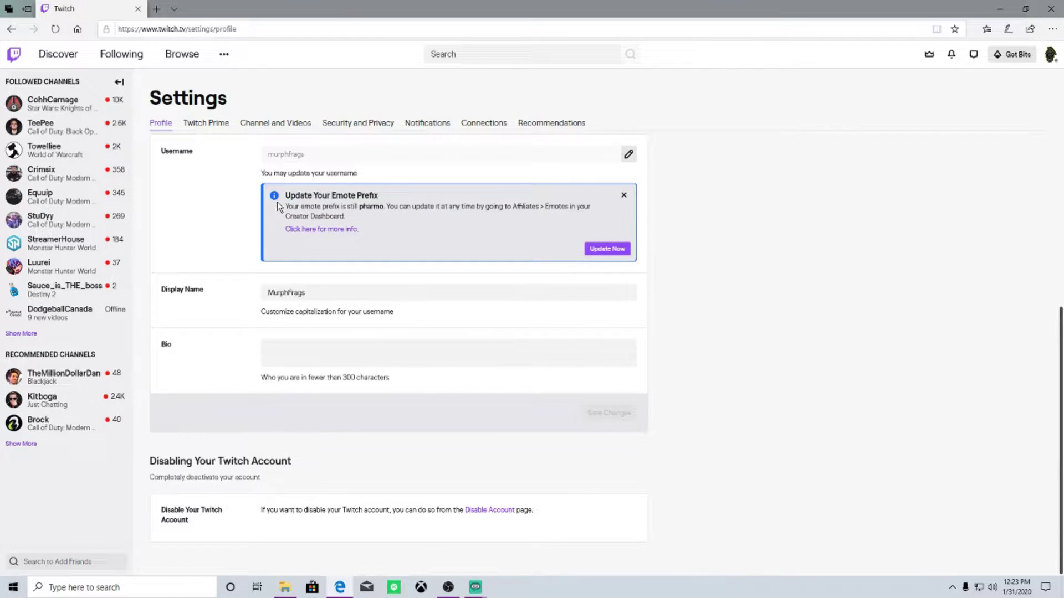
scroll(224, 124, up, 5)
click(225, 123)
click(268, 123)
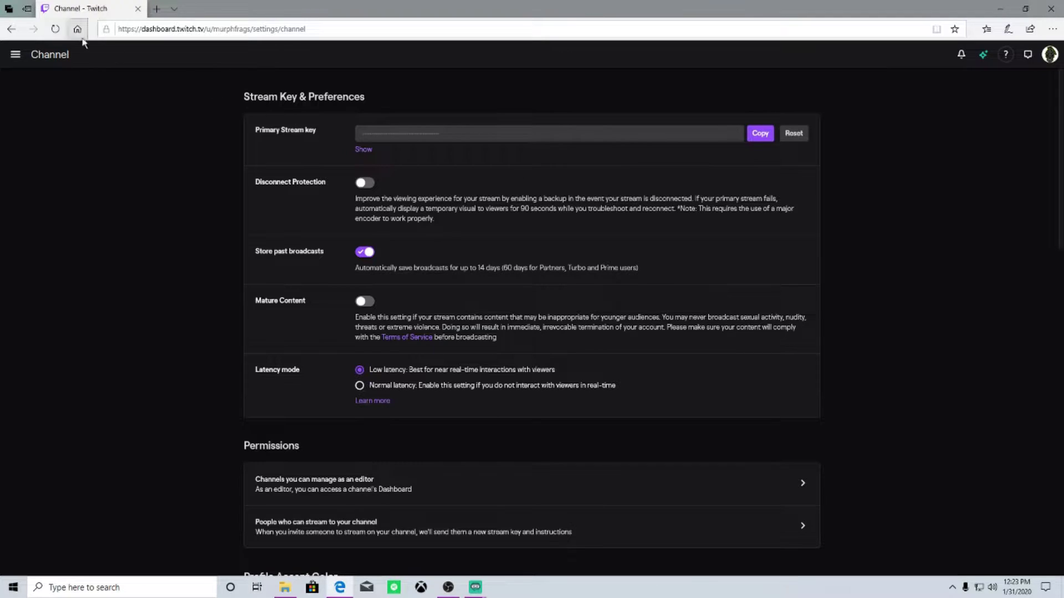
click(7, 30)
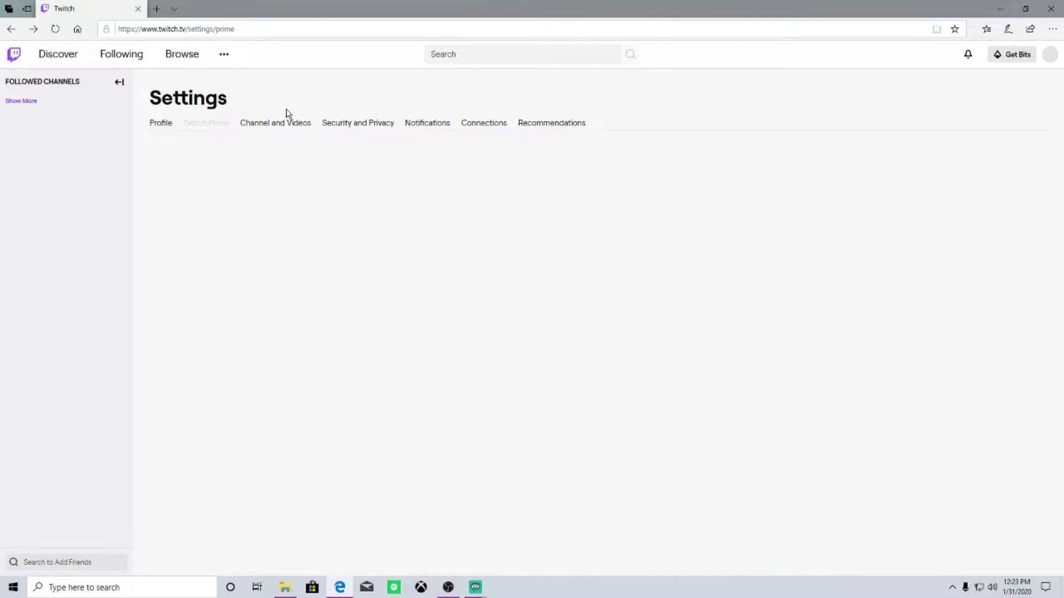
click(284, 124)
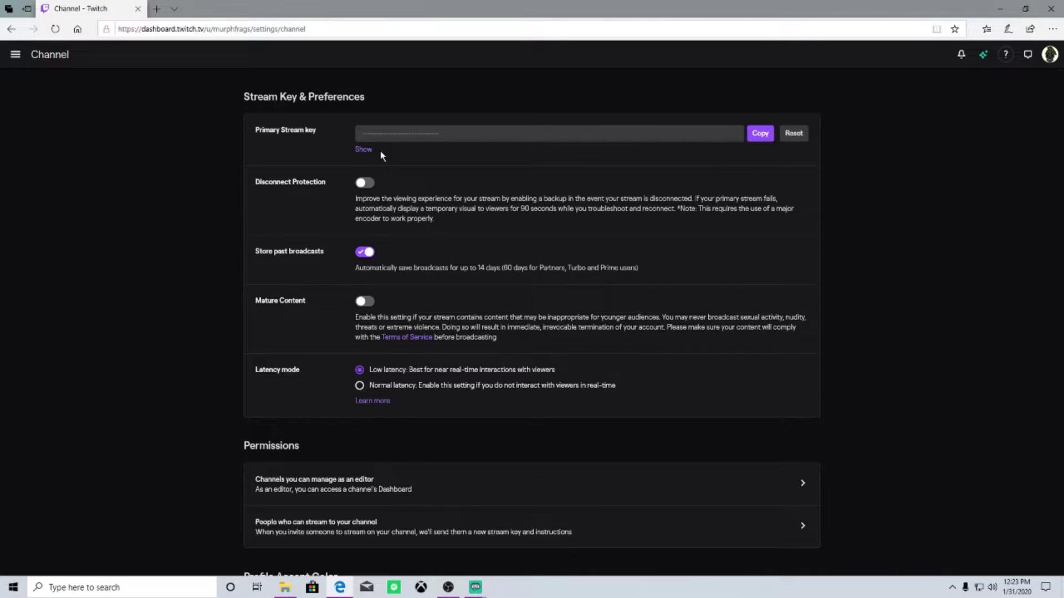
click(324, 145)
click(762, 134)
Switch back to the Streamlabs OBS settings window and open the Output section.
mouse_move(475, 586)
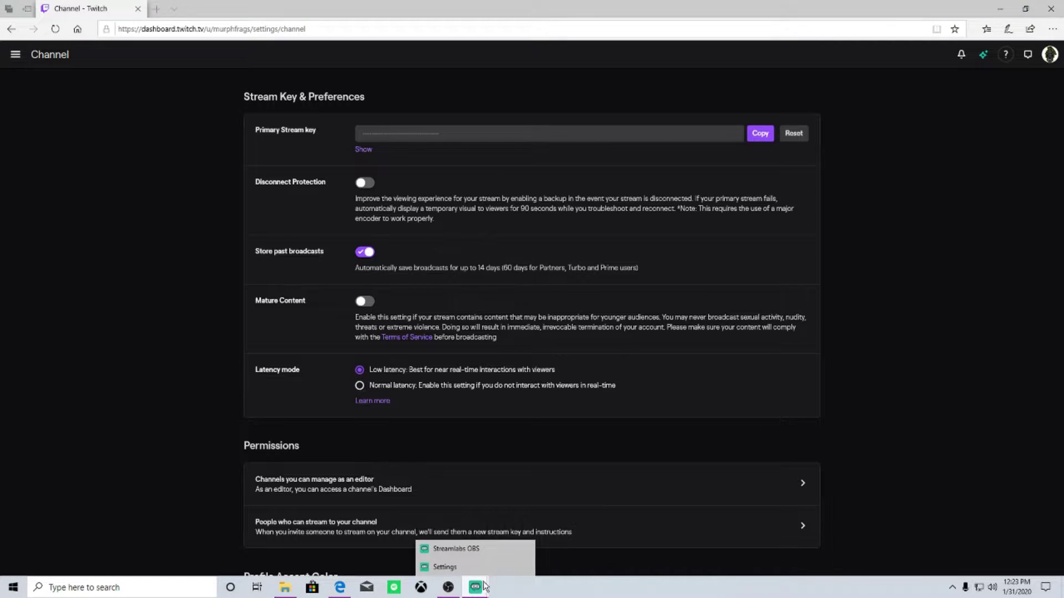
click(481, 554)
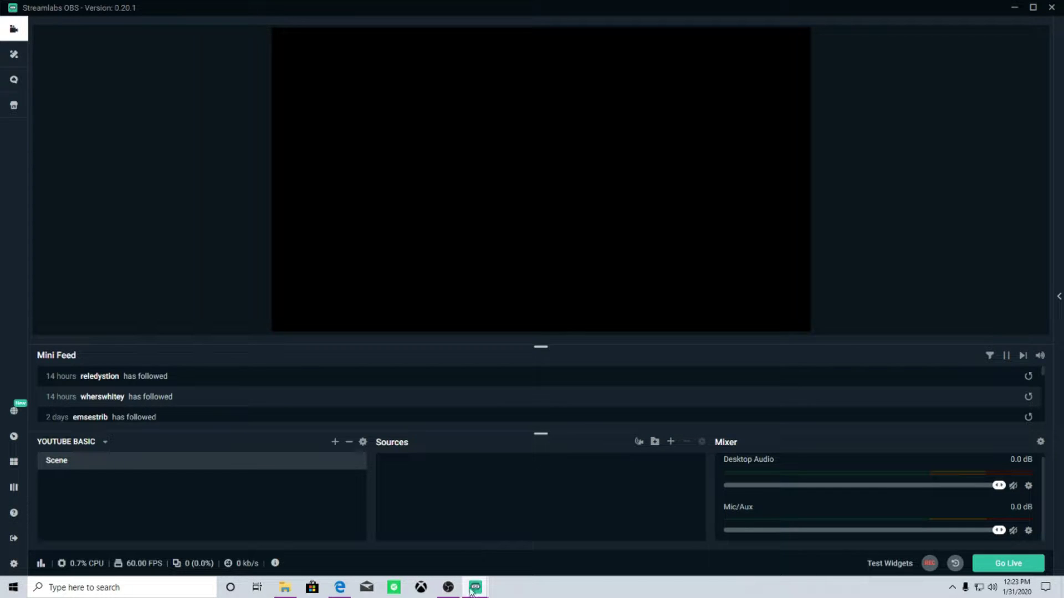
click(475, 570)
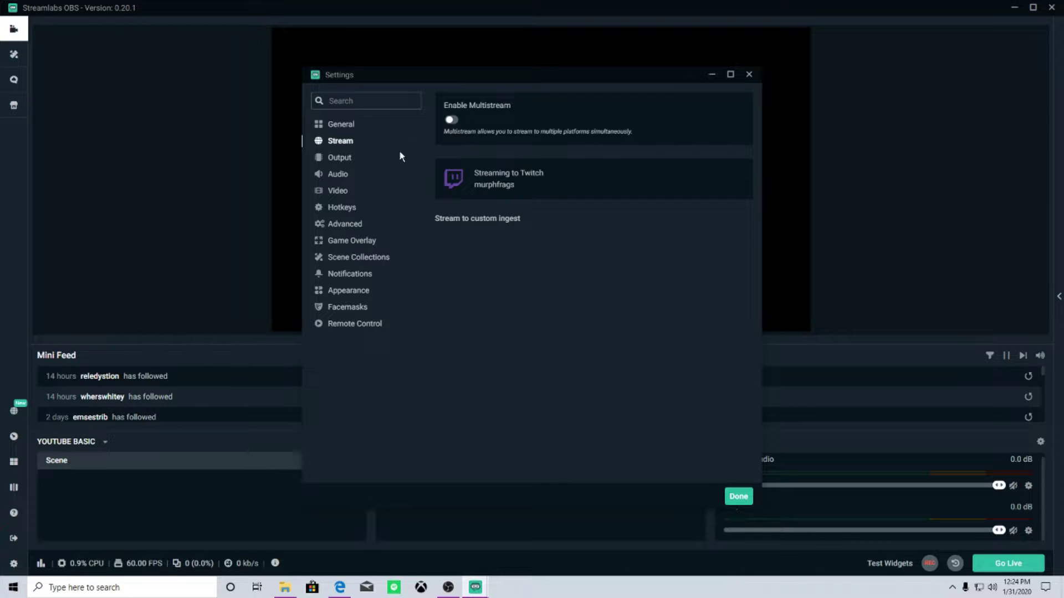
click(345, 159)
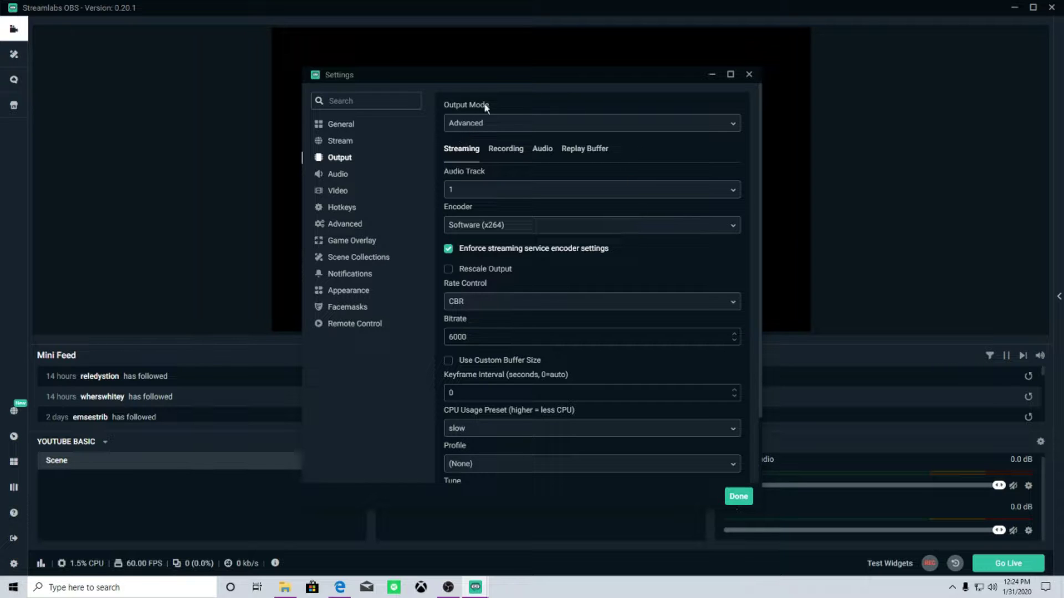
Compare the Simple and Advanced output modes and leave the output mode set to Simple.
click(518, 126)
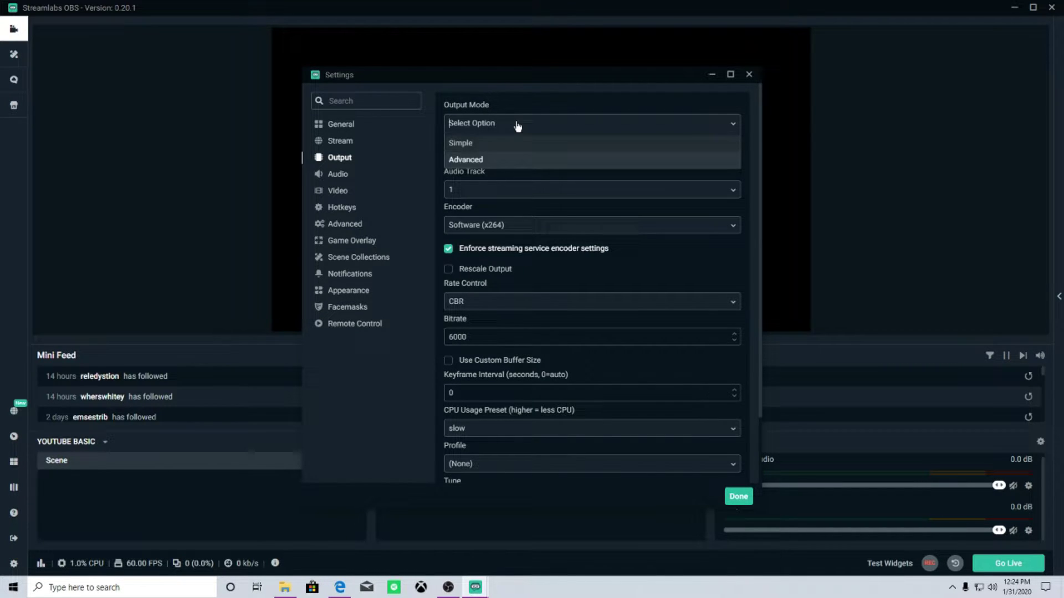
click(542, 106)
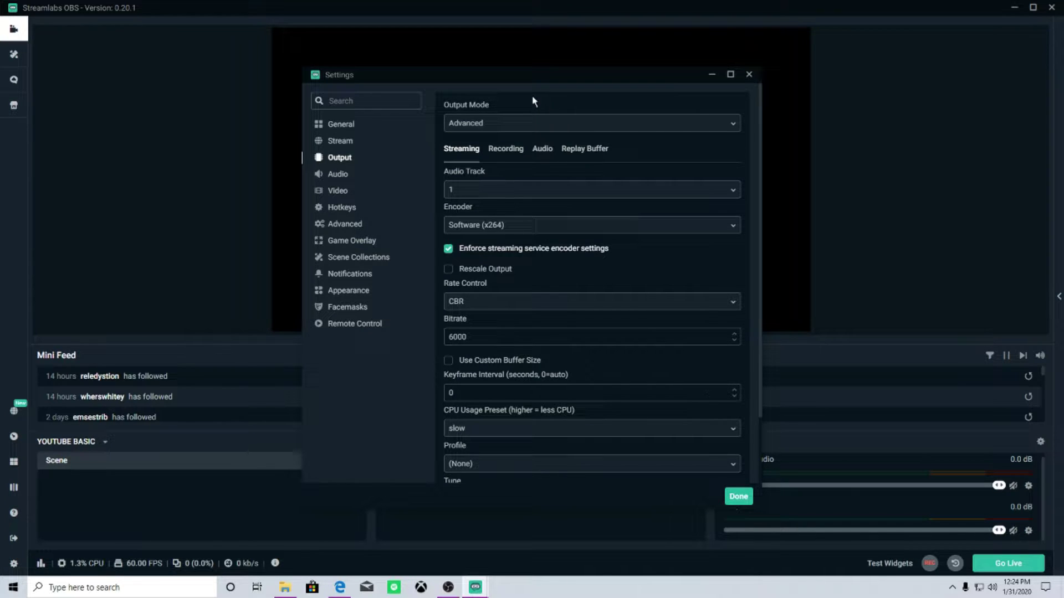
click(541, 128)
click(531, 145)
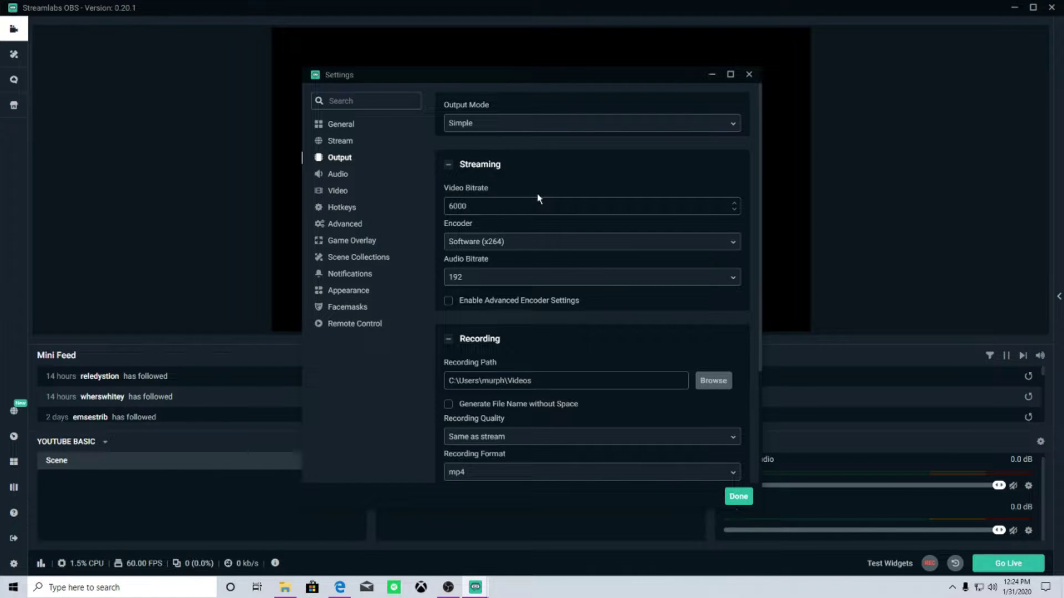
click(529, 125)
click(515, 162)
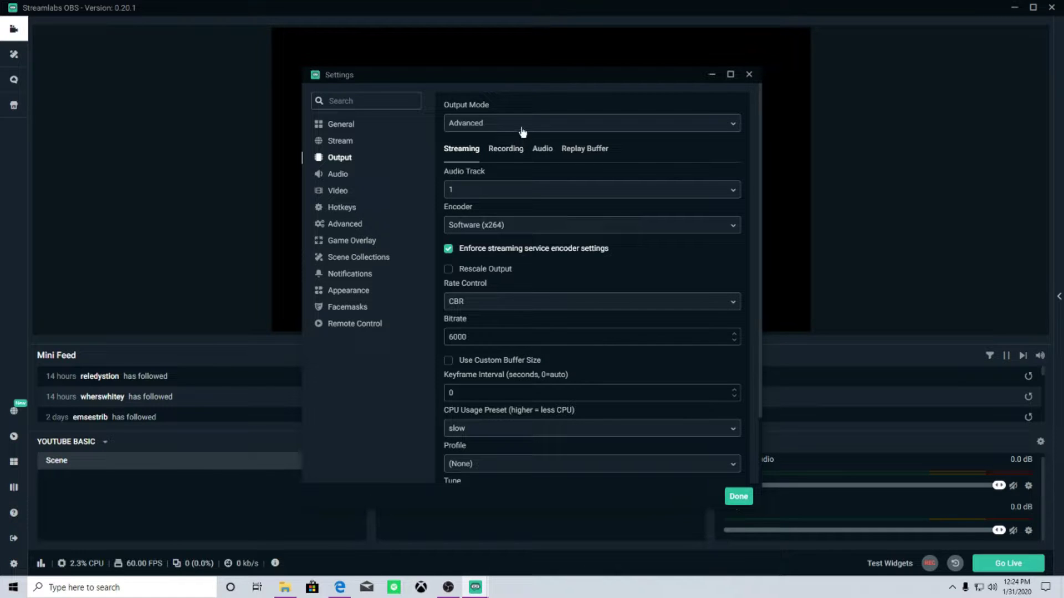
click(521, 128)
click(517, 144)
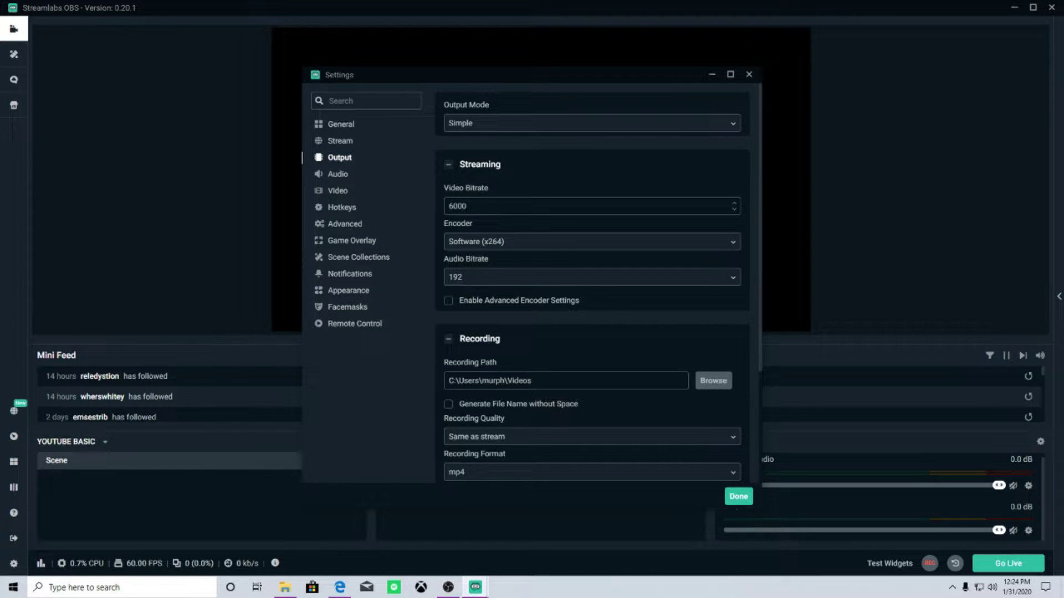
Examine the video bitrate value in the streaming output settings.
drag(475, 208, 442, 214)
click(503, 185)
double_click(441, 209)
click(495, 220)
drag(449, 206, 473, 206)
click(465, 206)
double_click(462, 206)
click(459, 206)
double_click(458, 206)
Switch to the Edge browser, load speedtest.net in a new tab and run an internet speed test.
click(339, 587)
click(156, 8)
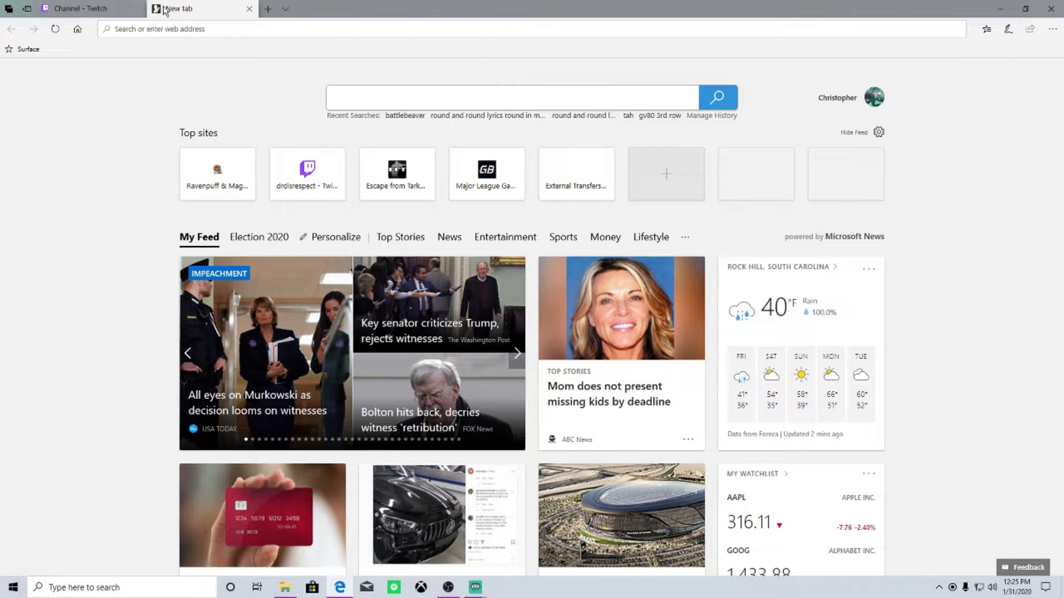
text(speedtest.net/)
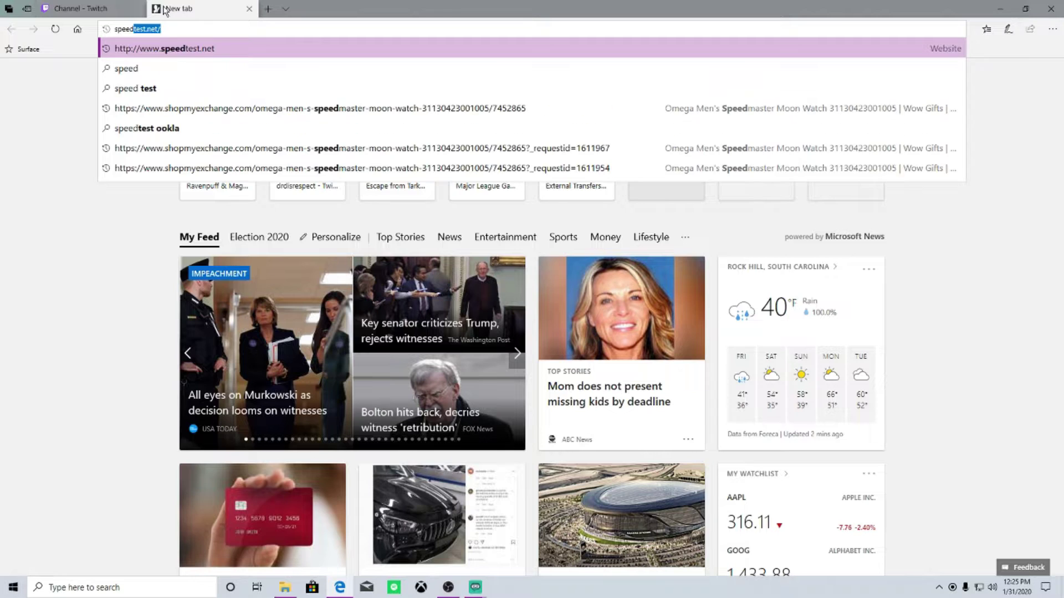
key(Return)
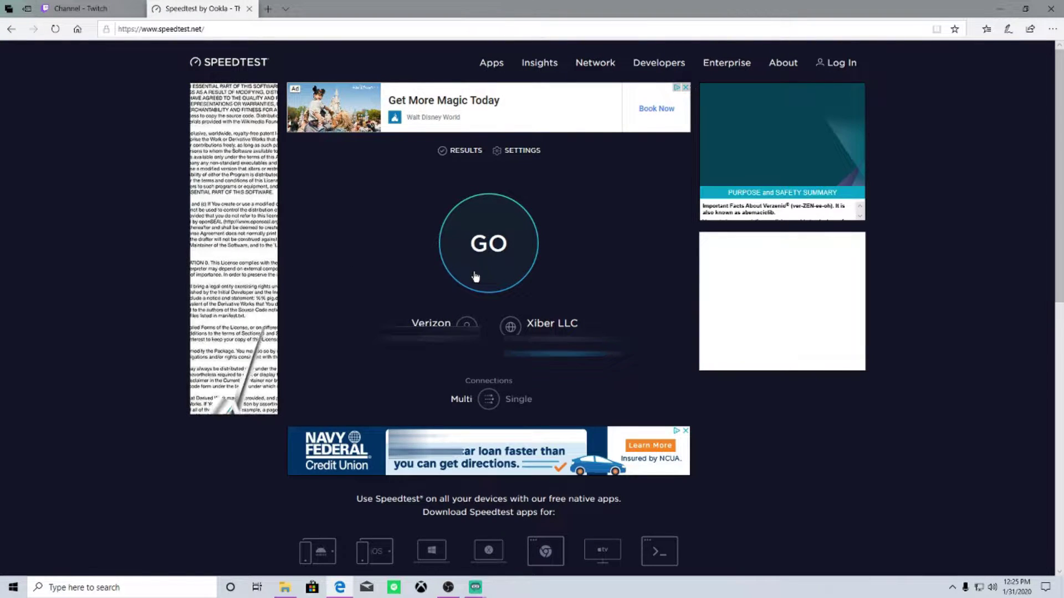
click(471, 279)
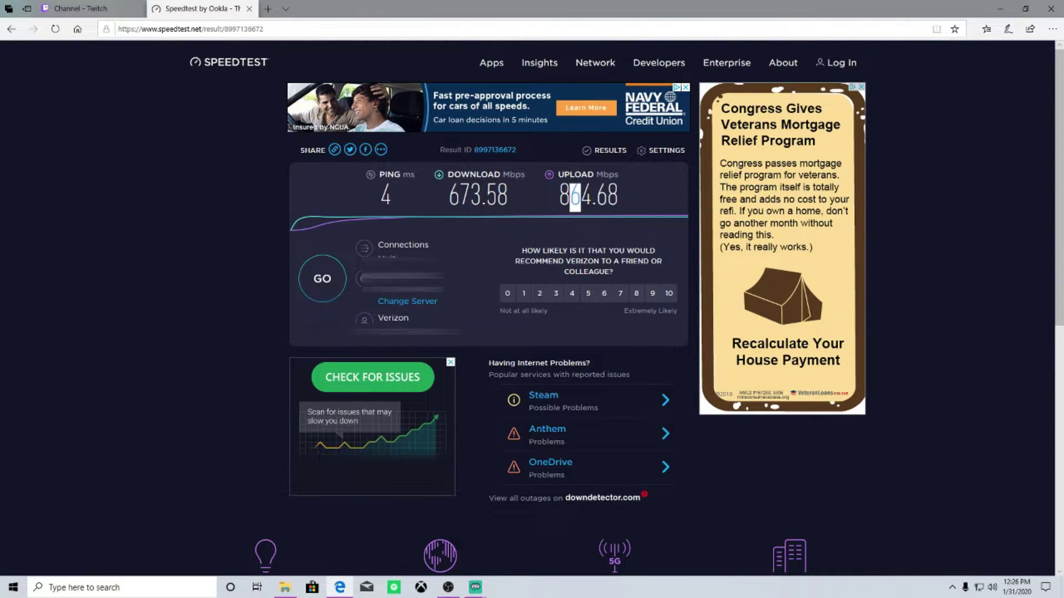
Compare the measured upload speed with the video bitrate in the Streamlabs OBS output settings.
right_click(475, 588)
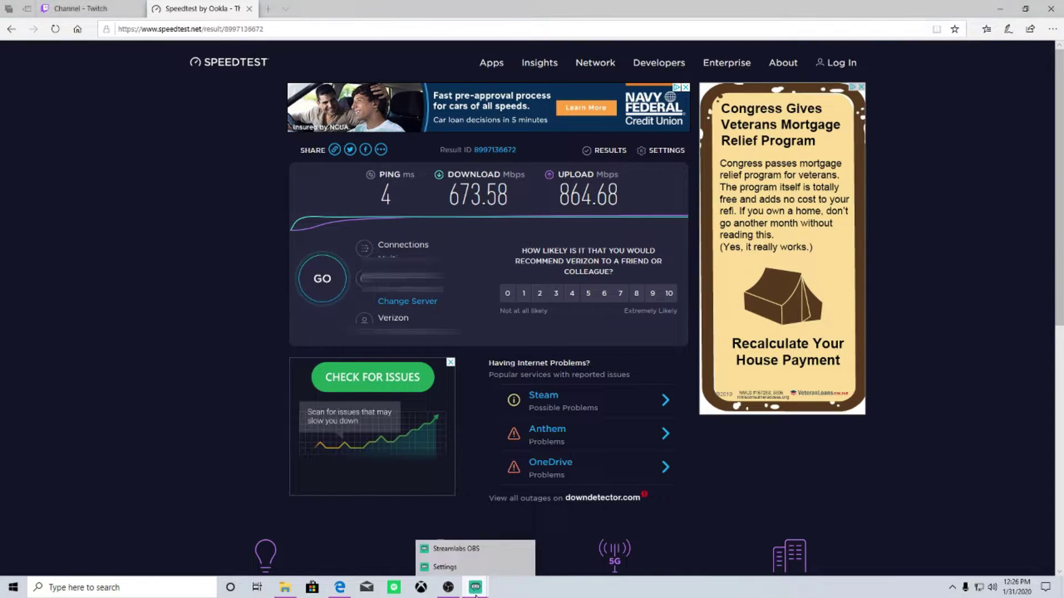
click(452, 565)
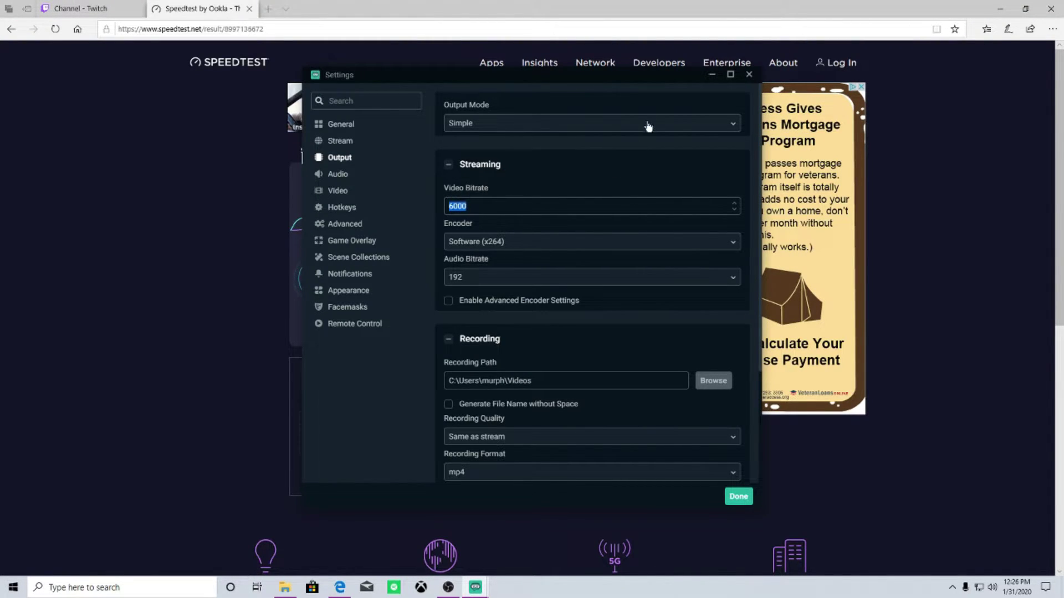
click(712, 76)
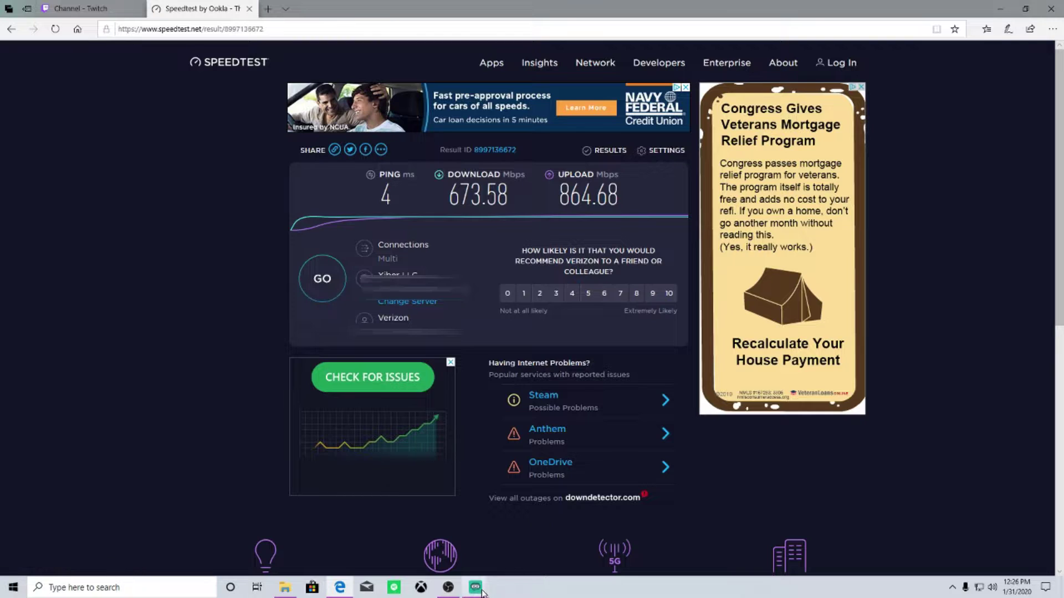
mouse_move(482, 592)
click(460, 565)
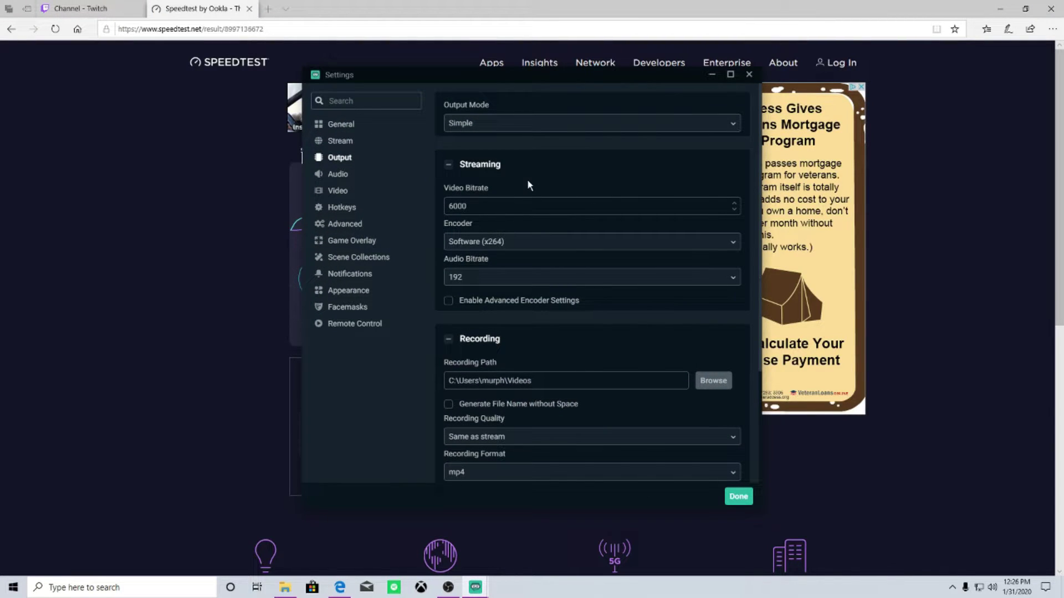
double_click(458, 206)
click(466, 206)
drag(449, 206, 467, 206)
click(713, 76)
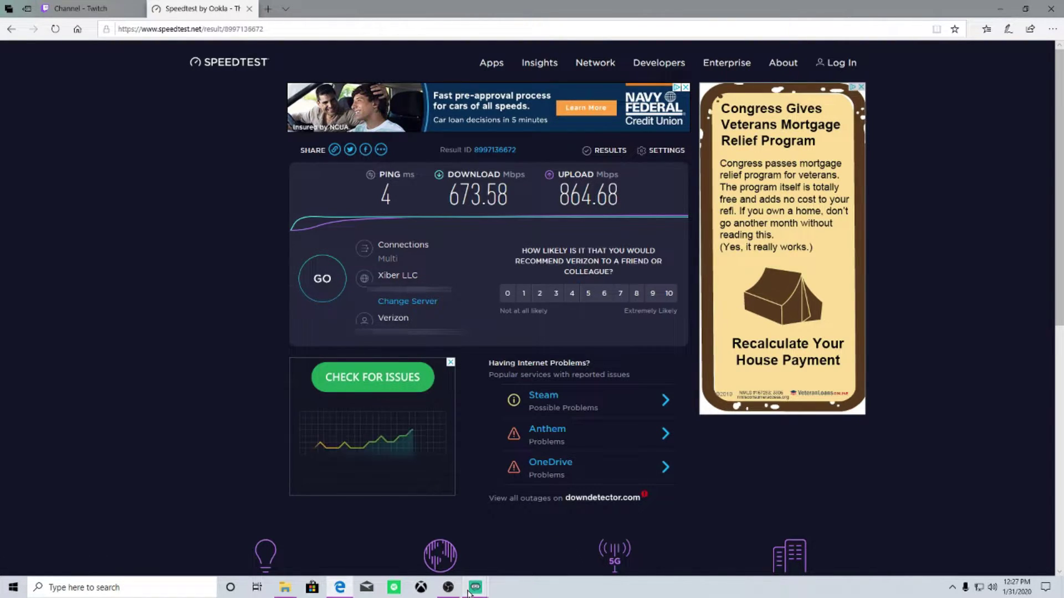
Recheck the streaming video bitrate in Streamlabs OBS against the speed test results in the browser.
mouse_move(474, 587)
click(472, 568)
drag(468, 206, 414, 209)
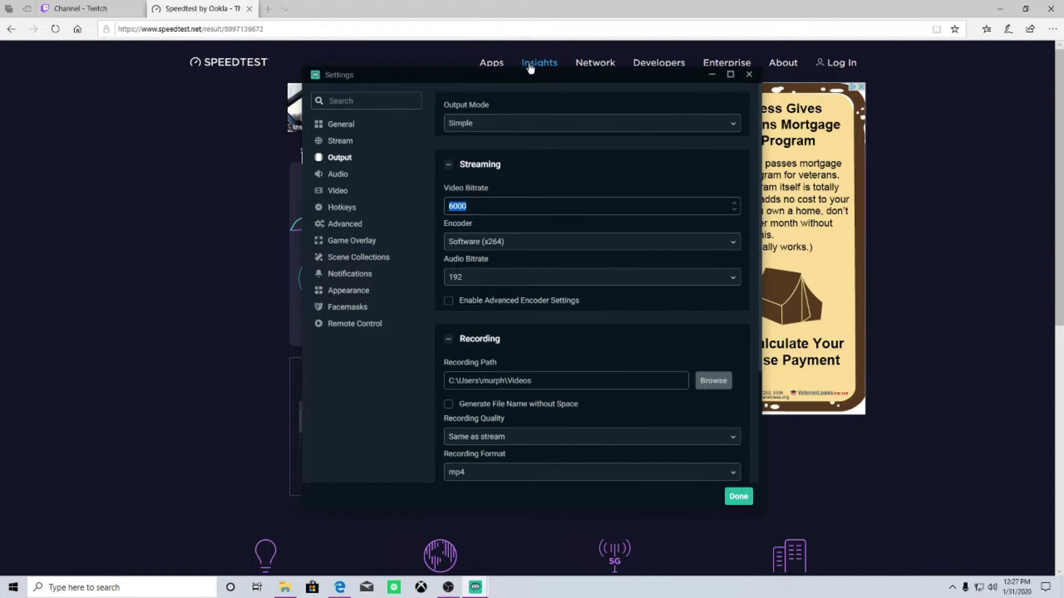
click(537, 18)
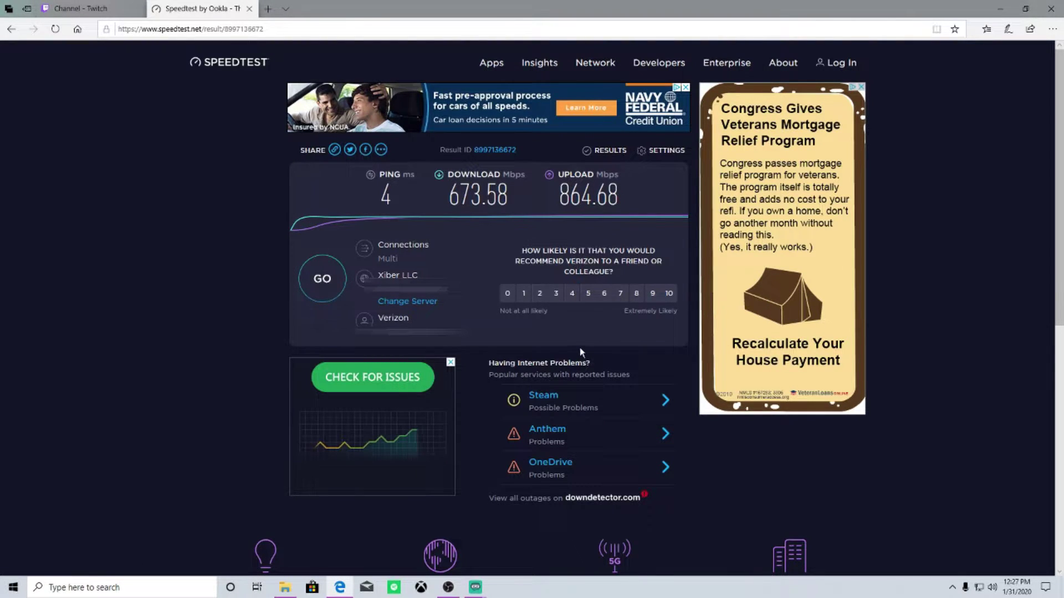
click(476, 588)
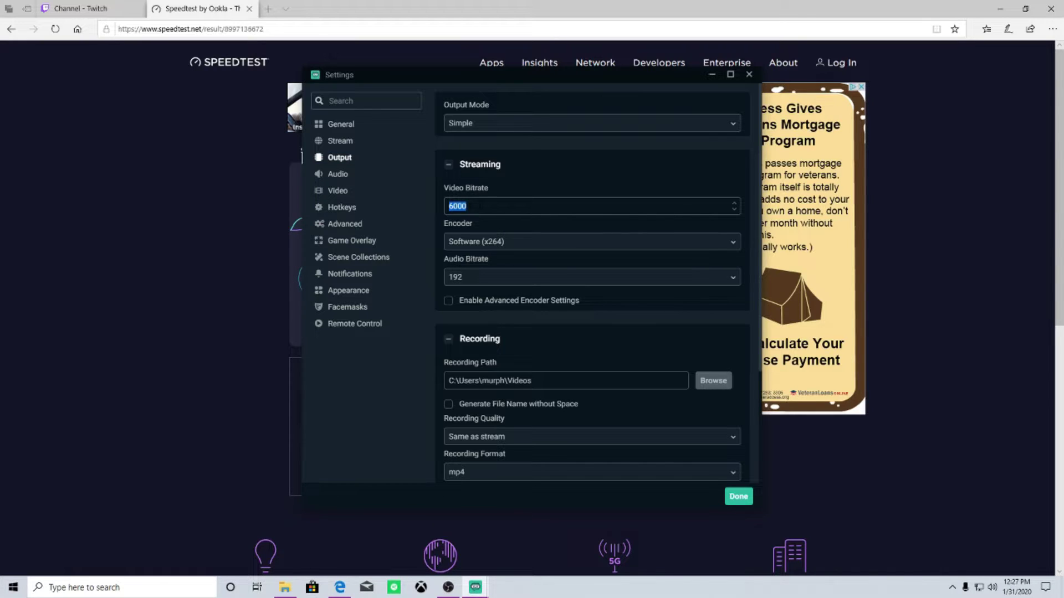
click(467, 206)
click(749, 74)
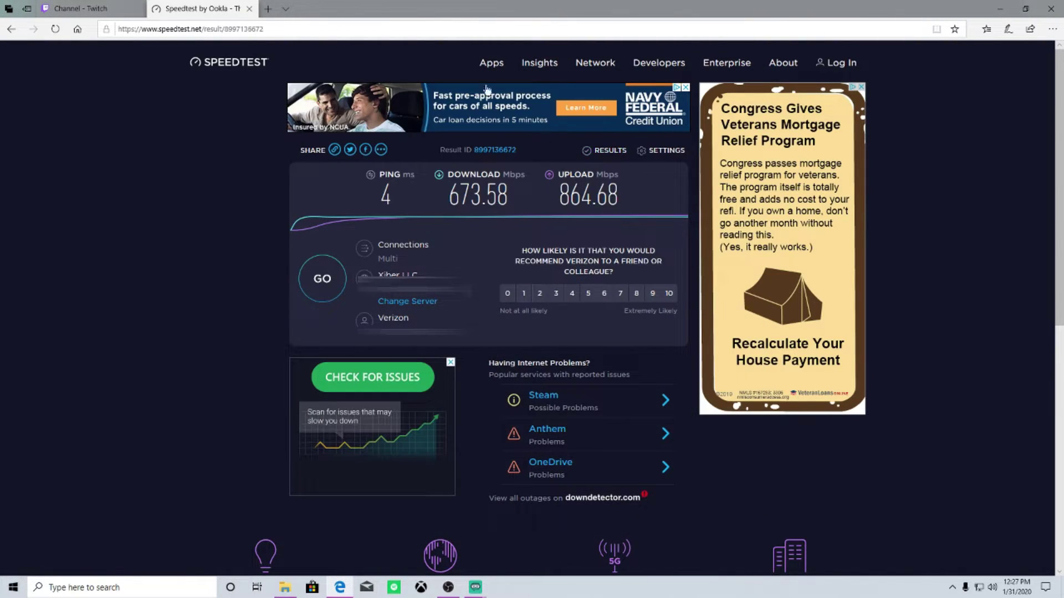
Close the speed test page and return to the output settings in Streamlabs OBS.
click(250, 9)
click(475, 588)
mouse_move(476, 588)
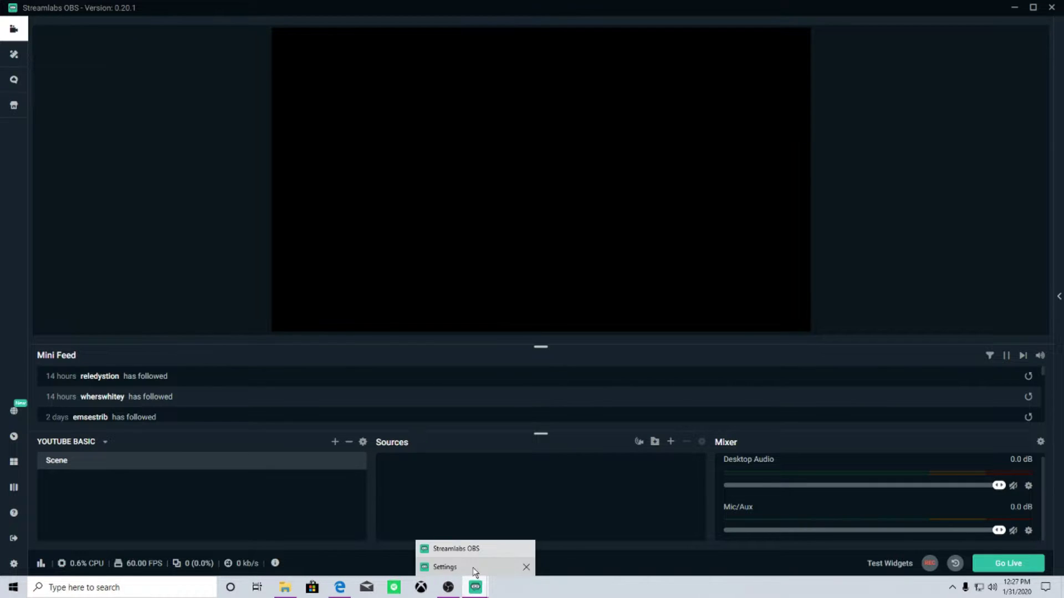
click(443, 565)
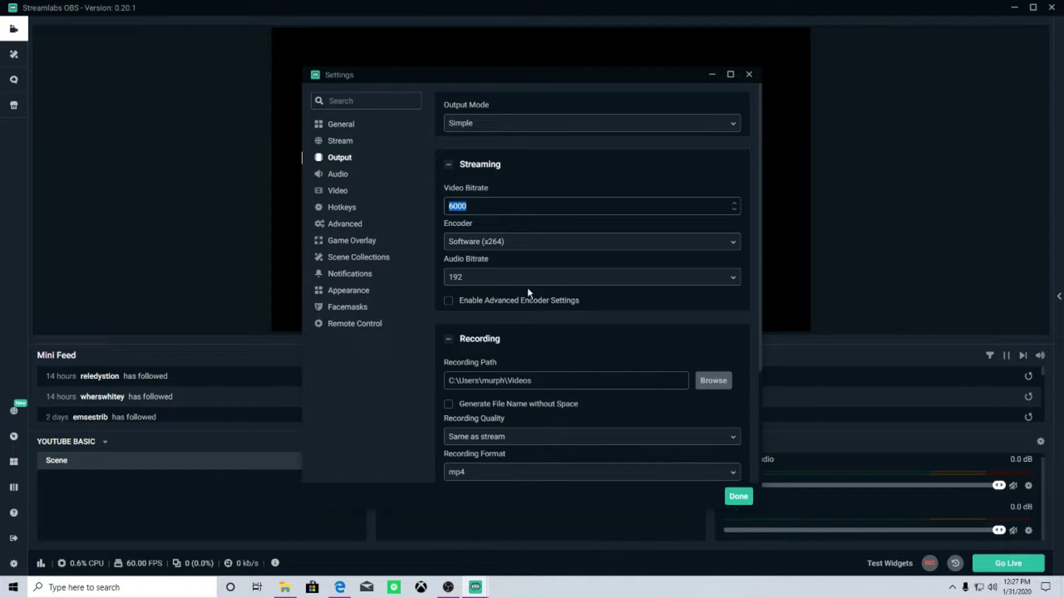
Set the streaming video bitrate to 6000.
click(466, 206)
drag(540, 206, 453, 206)
click(454, 206)
double_click(499, 208)
click(604, 82)
double_click(457, 206)
click(480, 207)
double_click(460, 208)
text(6000)
Set the streaming encoder to Software (x264) in the output settings.
scroll(516, 264, down, 3)
scroll(543, 300, up, 3)
double_click(539, 199)
click(509, 242)
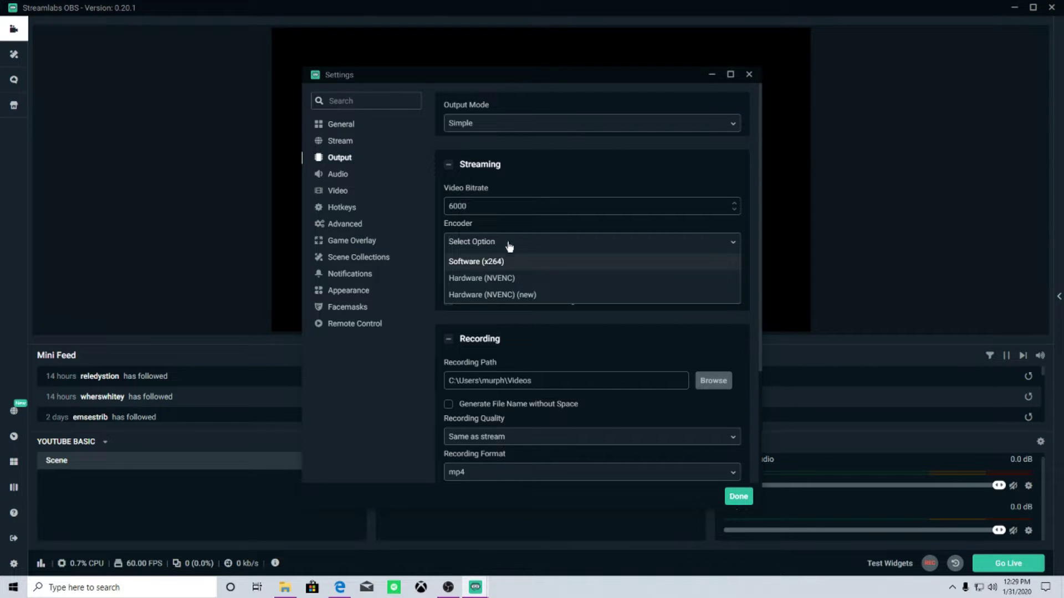
click(511, 263)
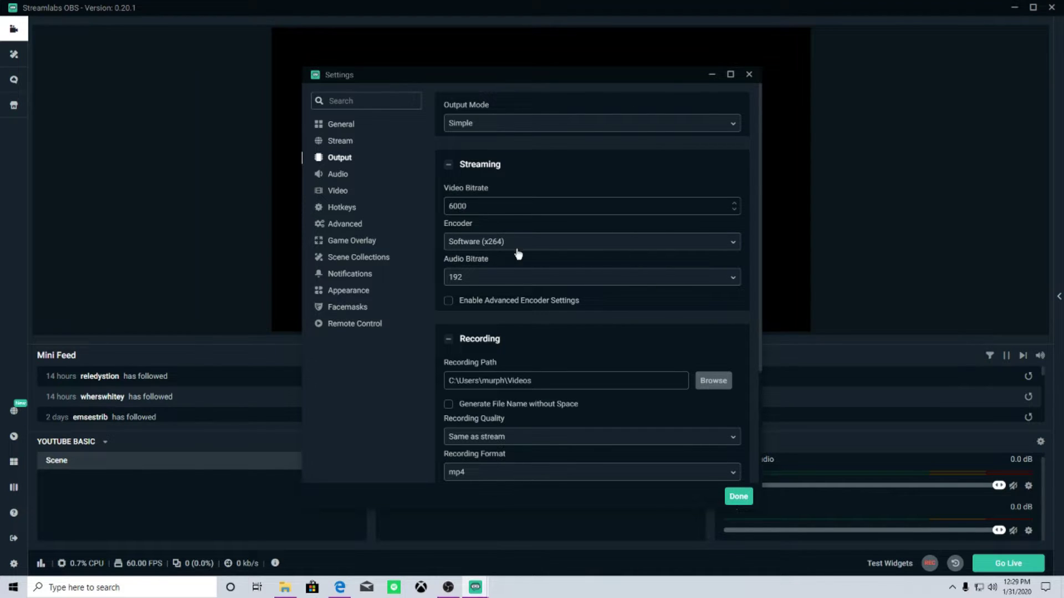
click(515, 248)
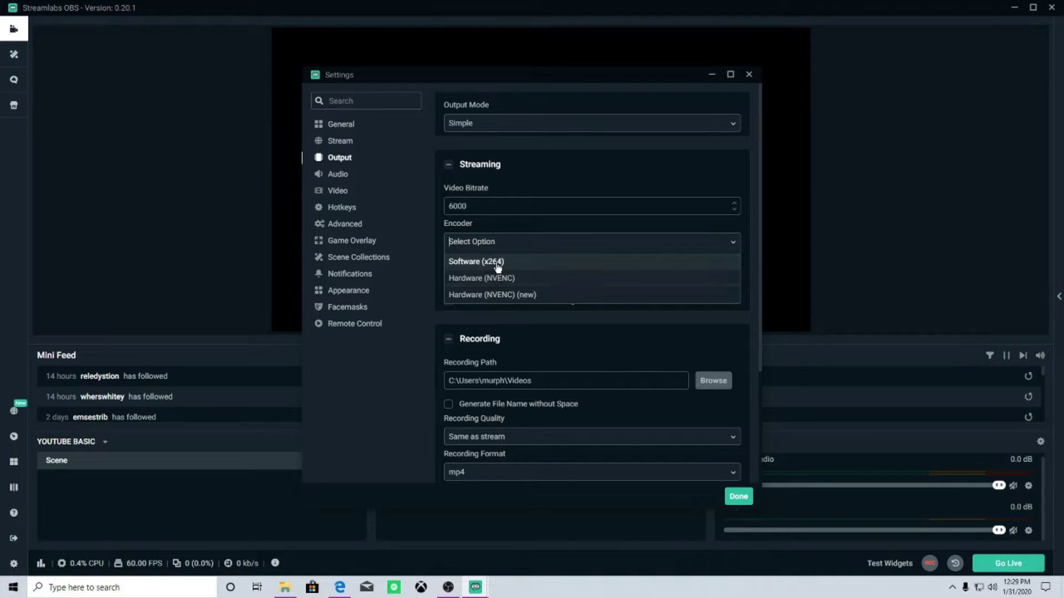
click(503, 262)
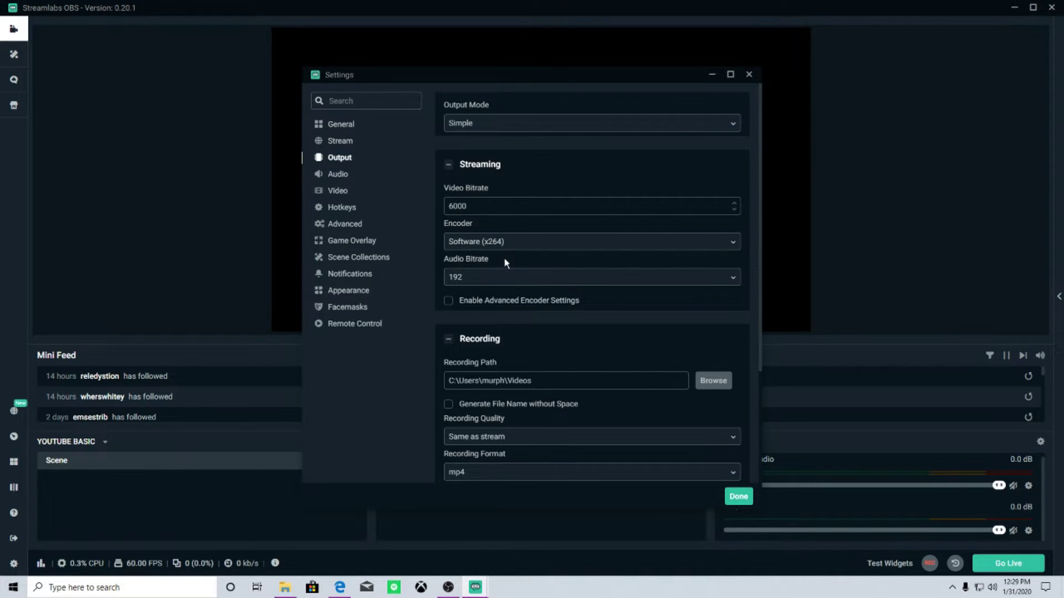
Switch the streaming encoder between Hardware (NVENC) and Software (x264), leaving it on Software (x264).
click(508, 245)
click(510, 282)
click(527, 246)
click(502, 261)
click(500, 245)
click(502, 278)
click(501, 244)
click(490, 259)
Set the streaming audio bitrate to 192 and review the remaining output settings.
click(529, 278)
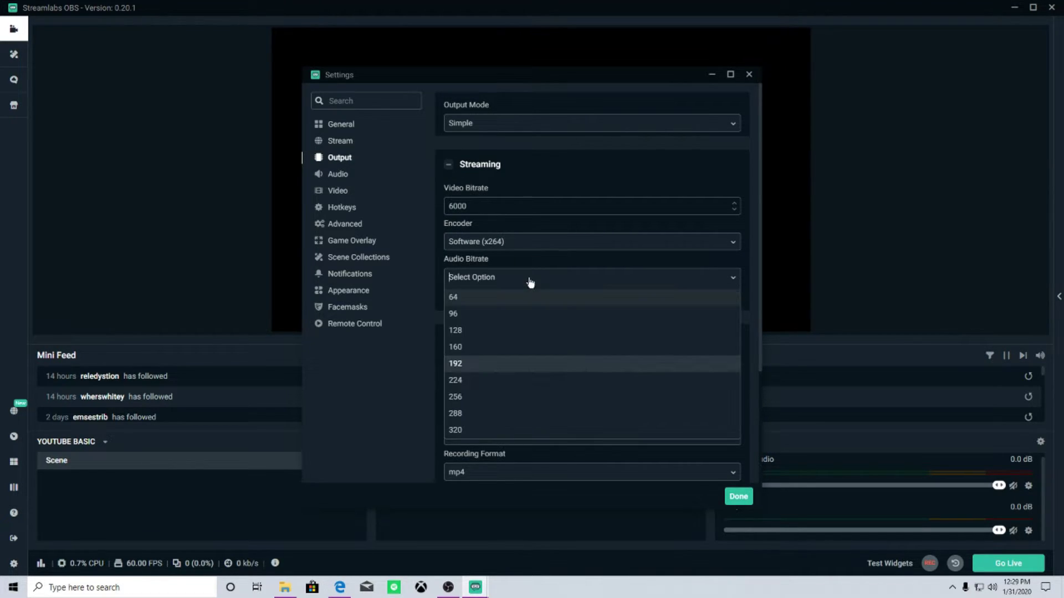
click(465, 365)
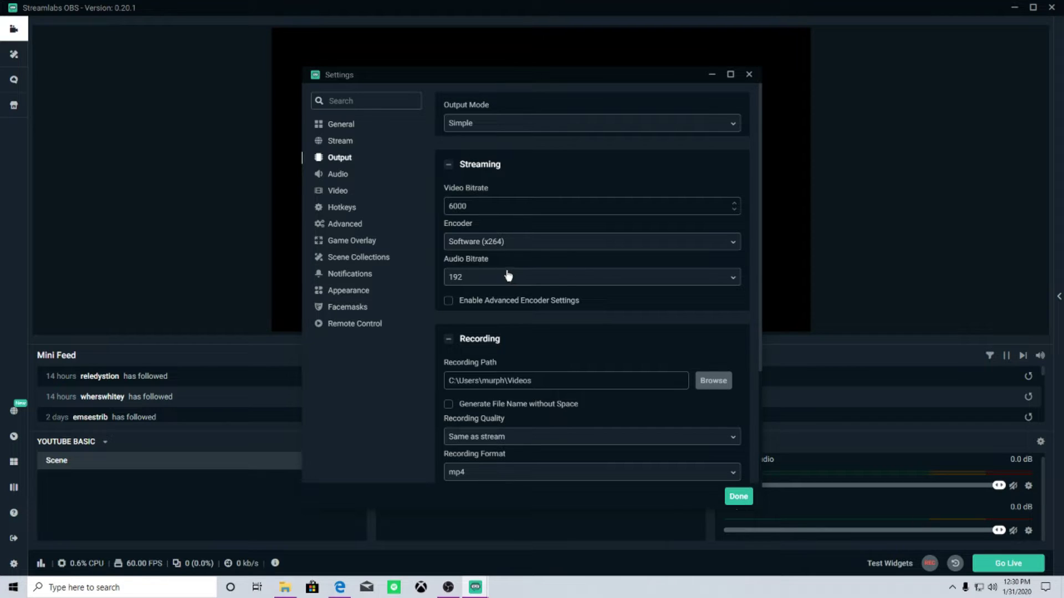
click(480, 282)
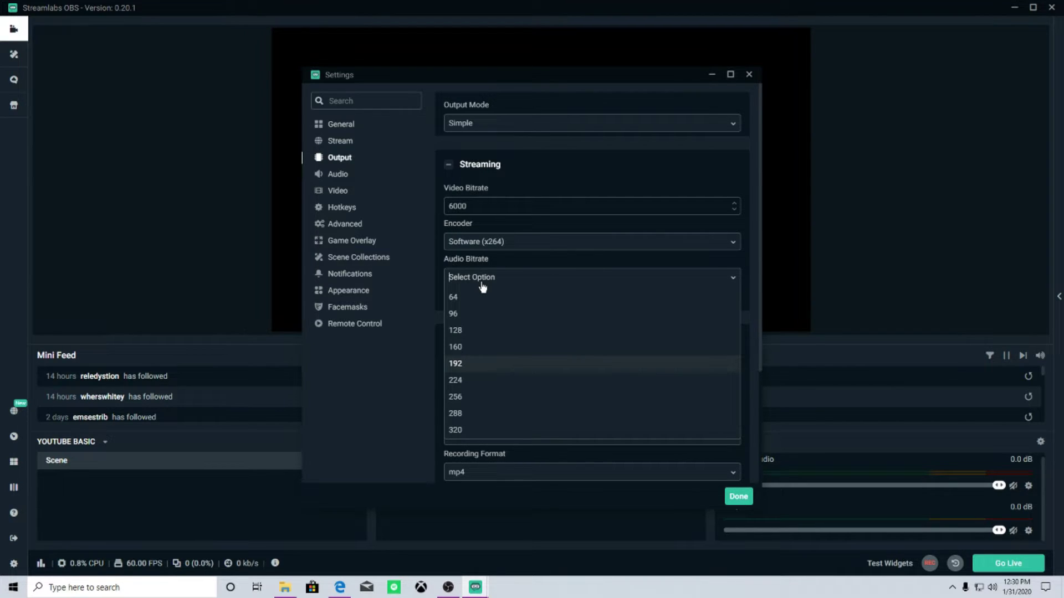
click(491, 364)
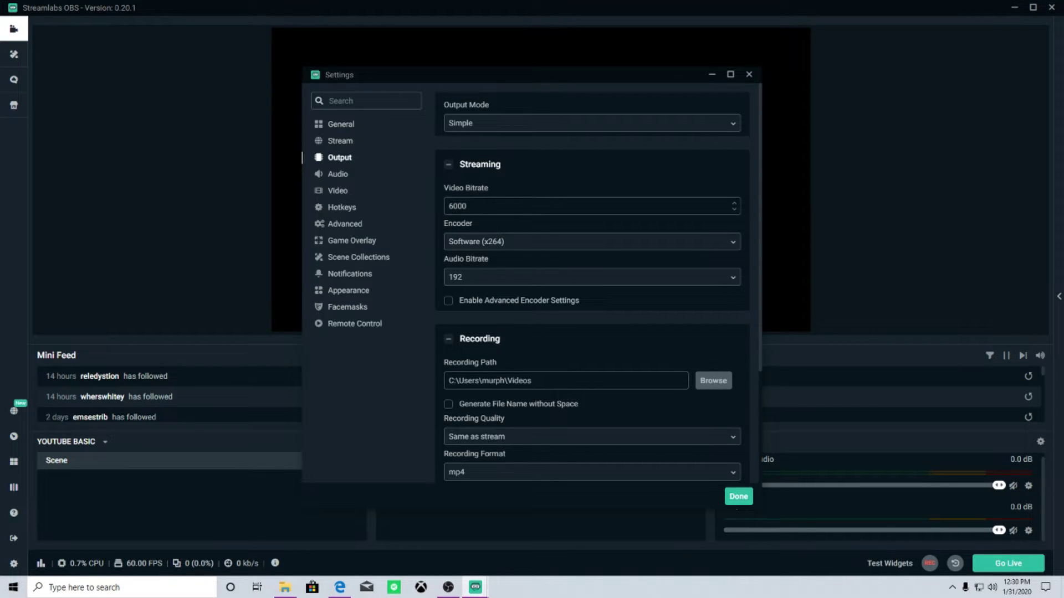
double_click(495, 212)
scroll(528, 302, down, 3)
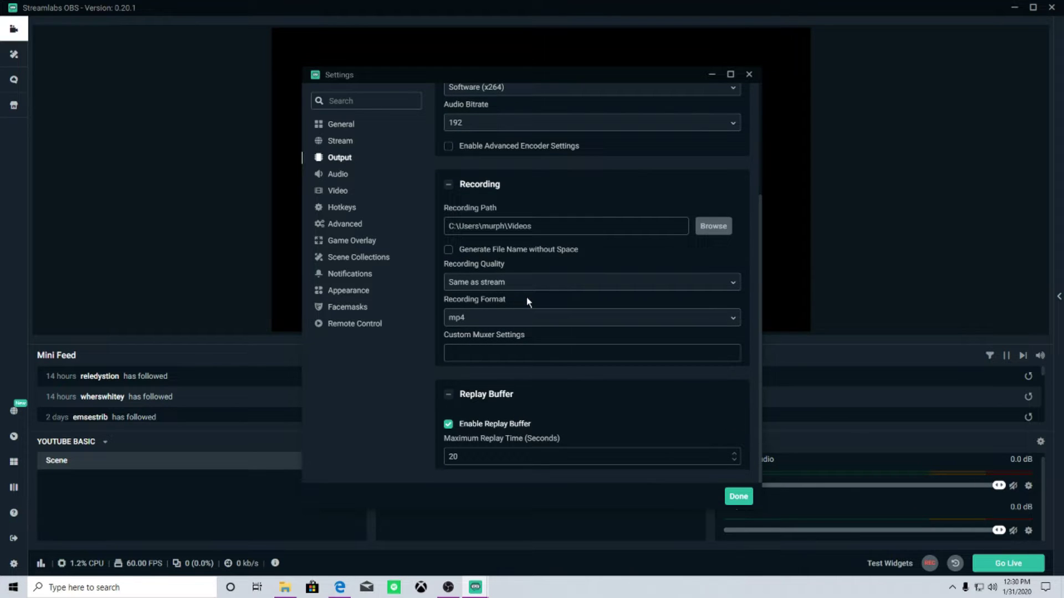
scroll(529, 299, up, 3)
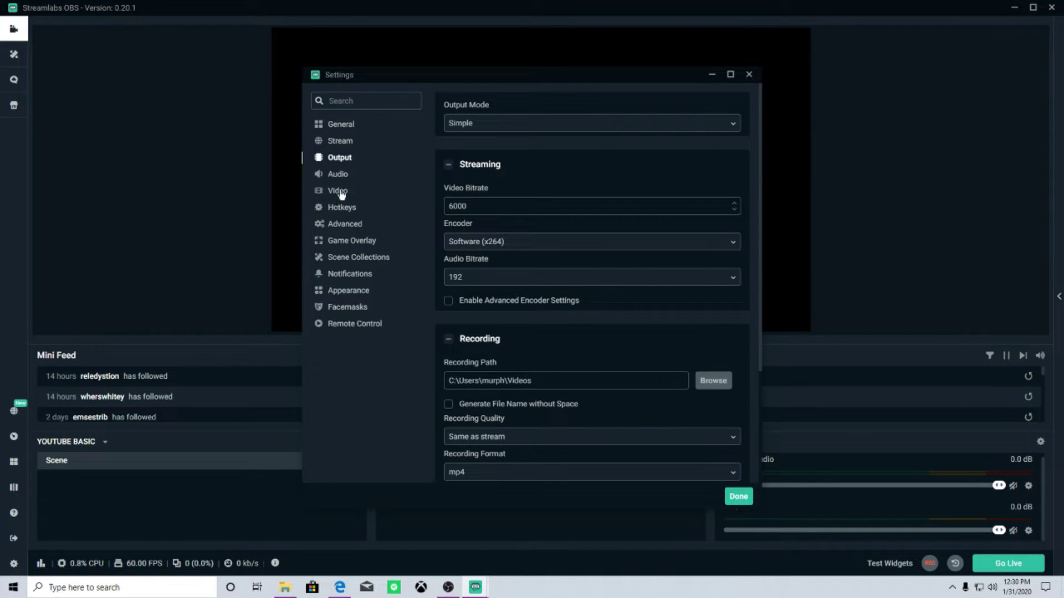
Set the base (canvas) resolution to 1920x1080 in the video settings.
click(341, 192)
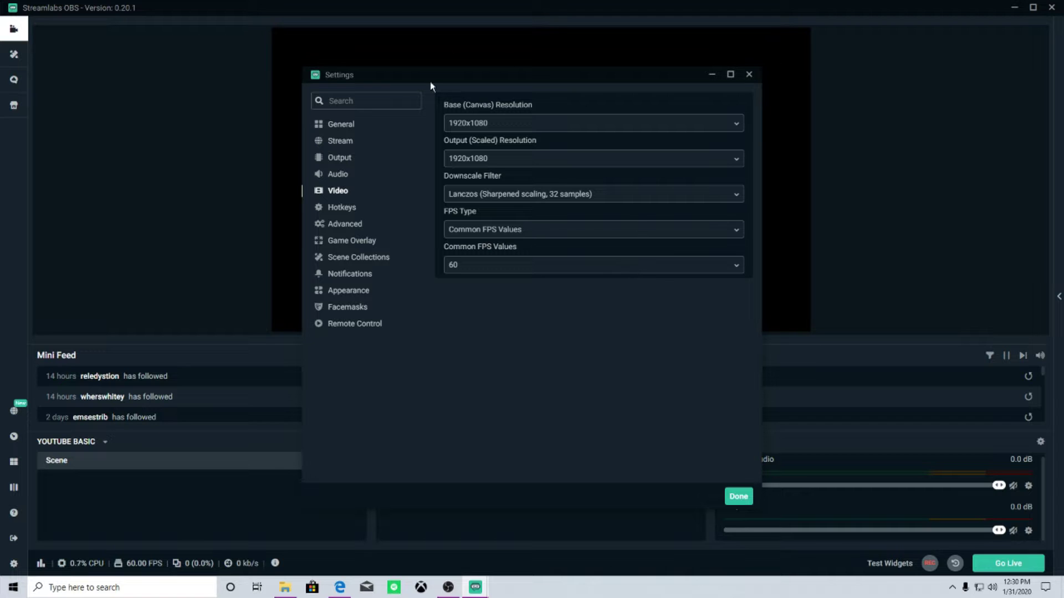
click(504, 123)
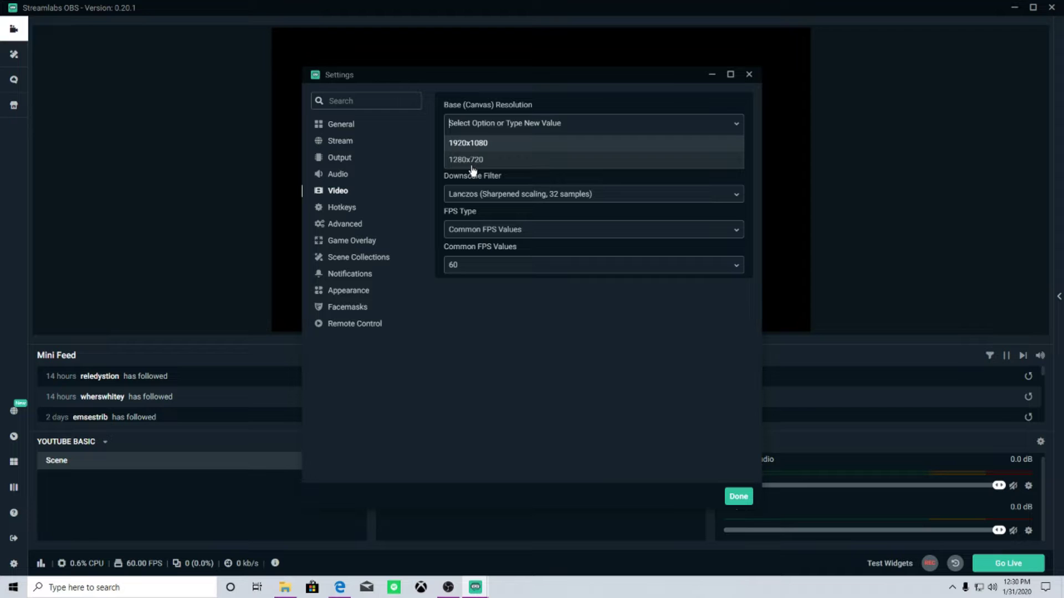
click(499, 143)
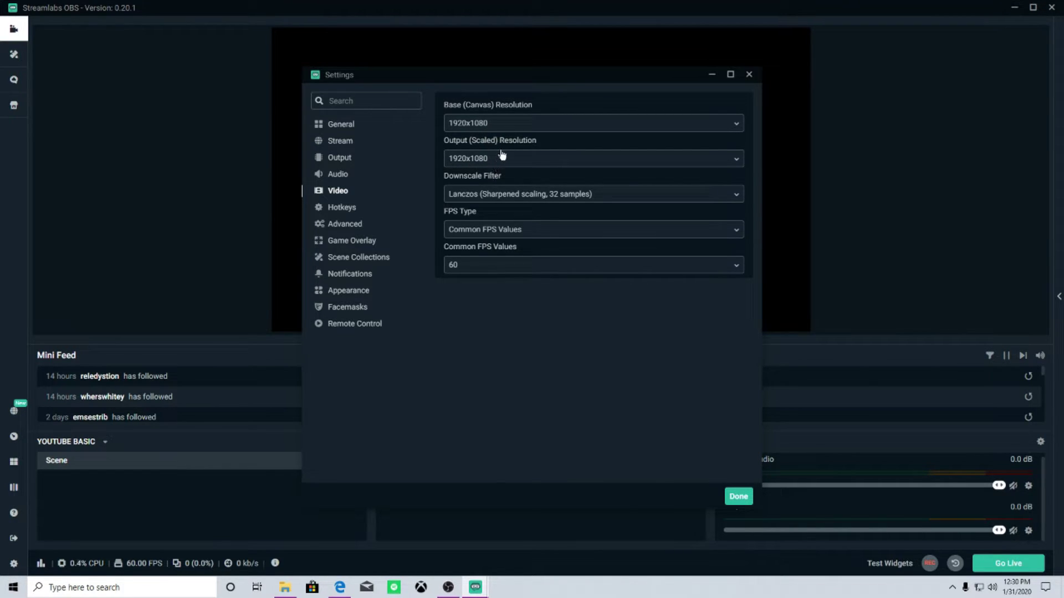
click(515, 128)
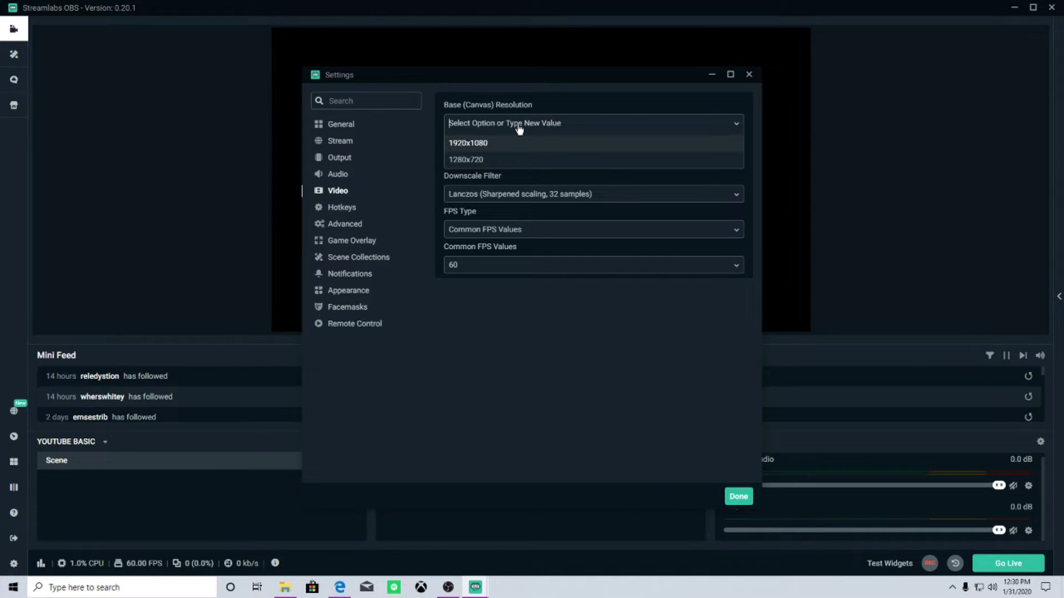
click(501, 142)
Examine the available output (scaled) resolutions and downscale filter options in the video settings.
click(493, 159)
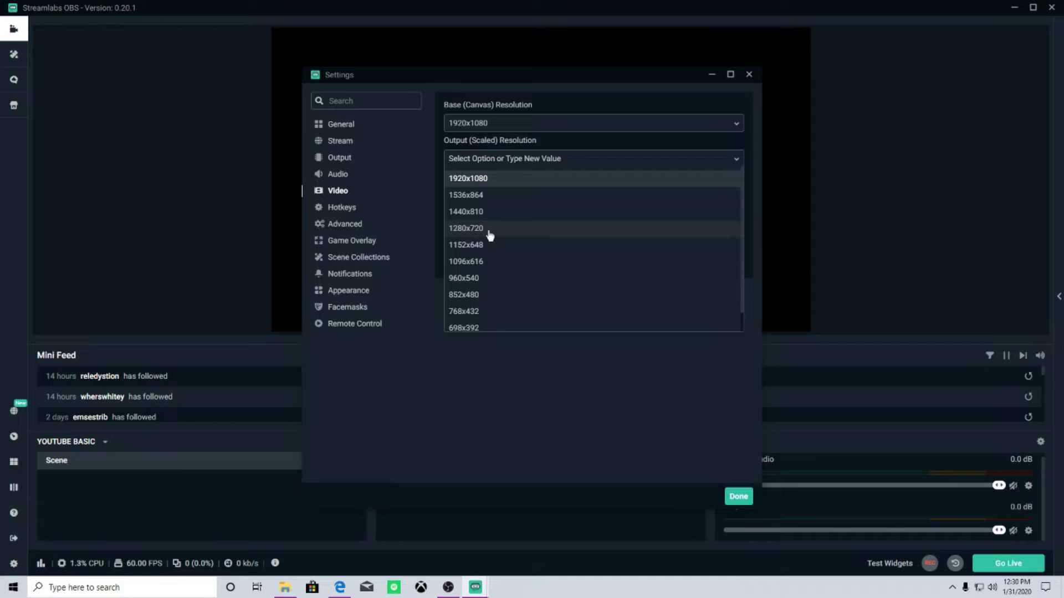
click(493, 162)
click(504, 195)
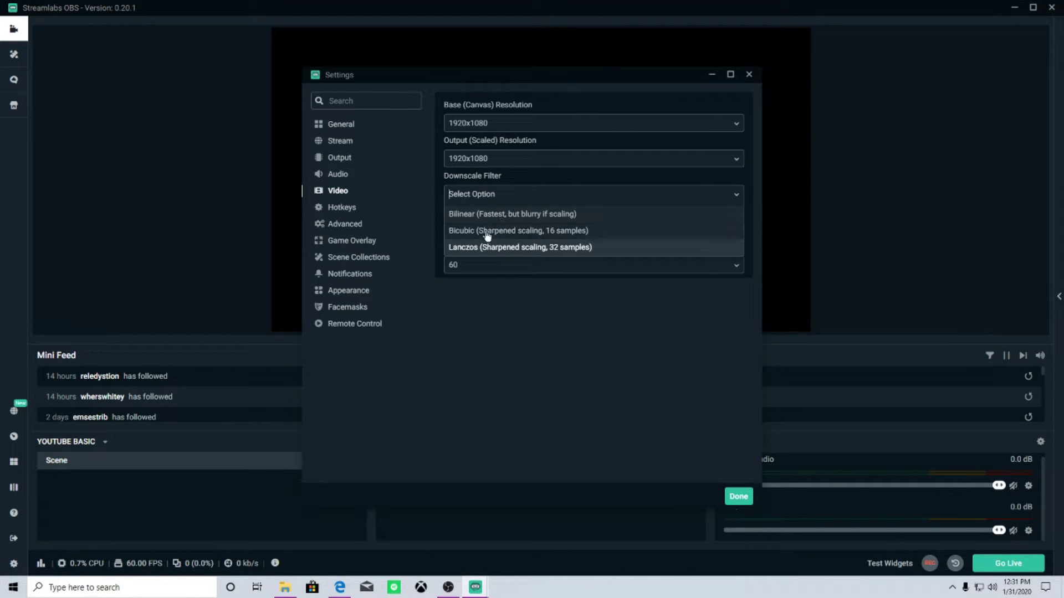
click(478, 195)
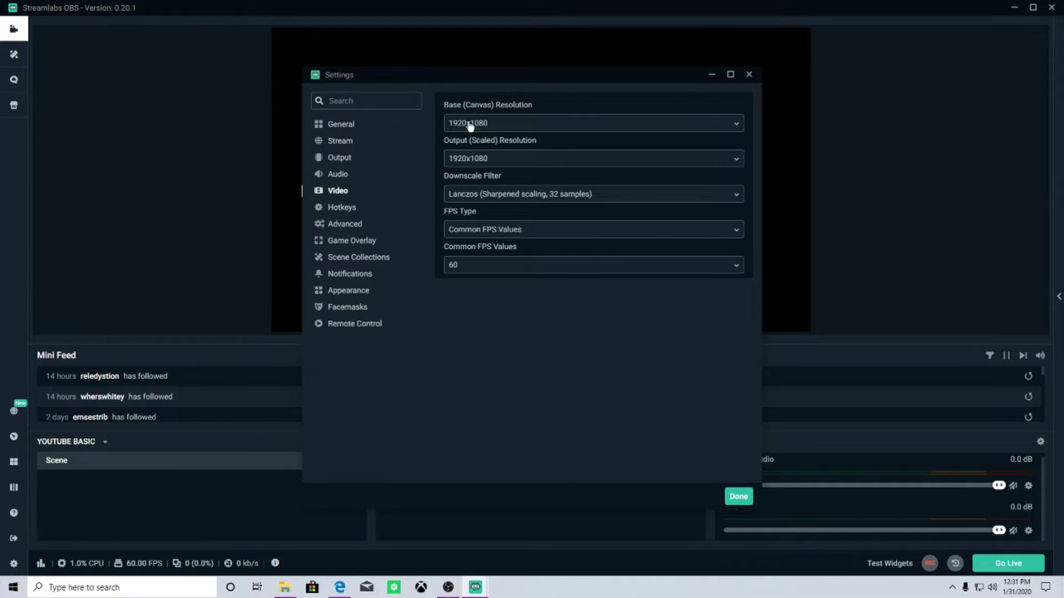
Compare the stream and output bitrate settings with the output resolution and common FPS options in the video settings.
click(335, 143)
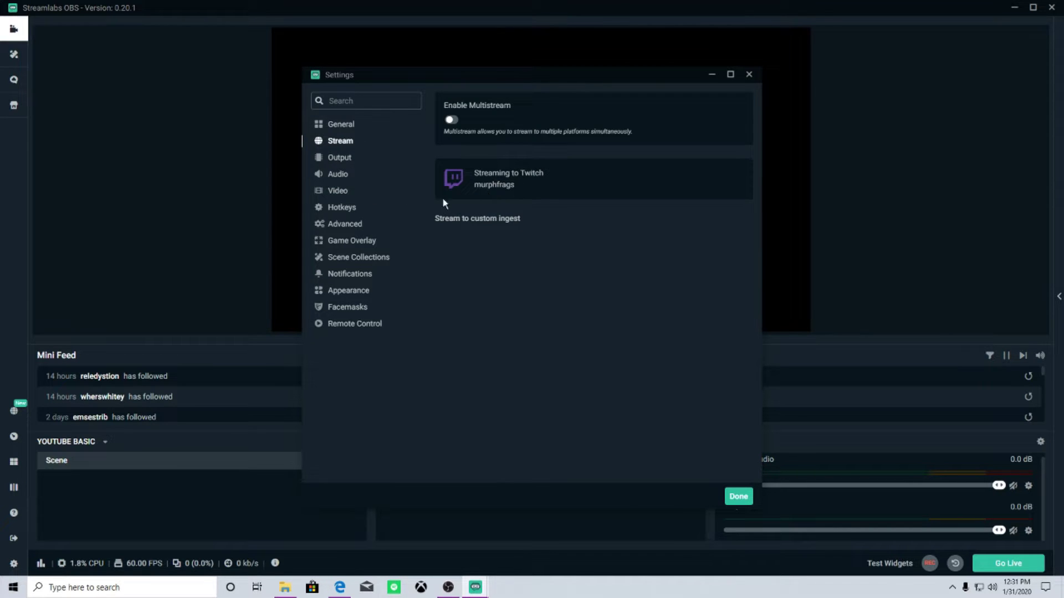
click(340, 159)
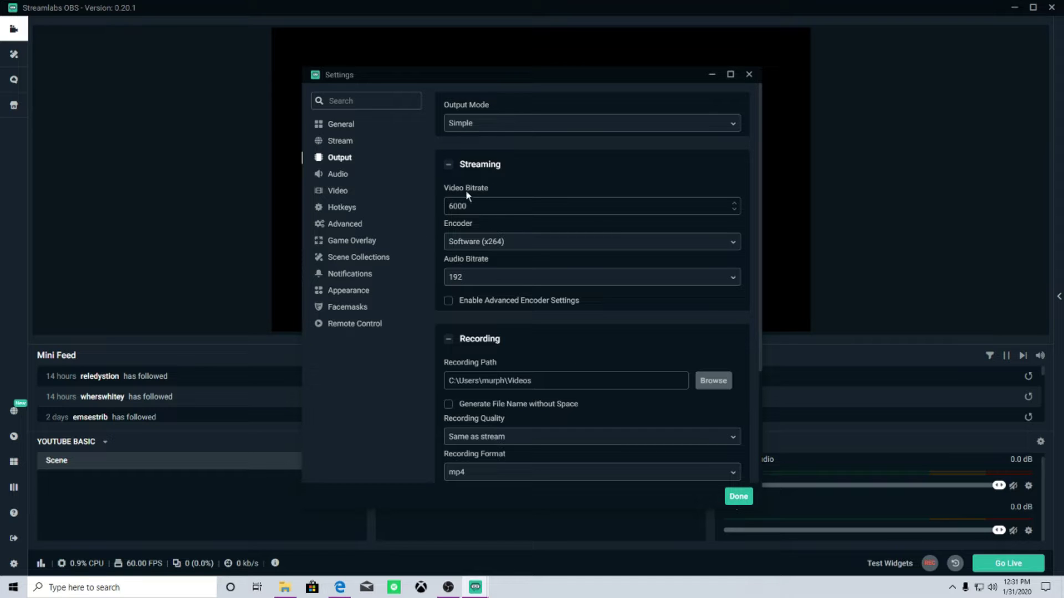
click(338, 191)
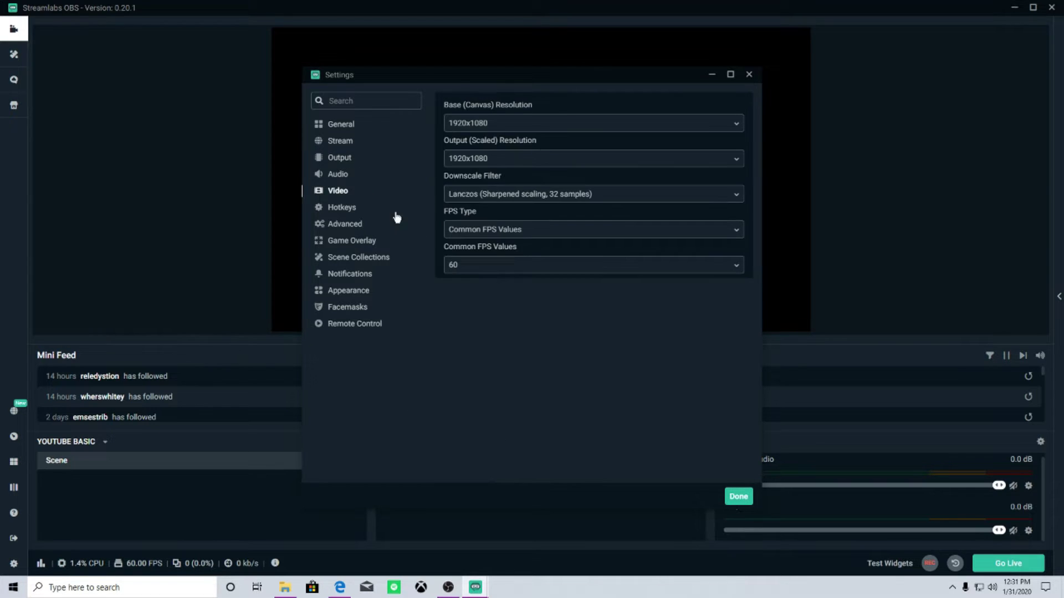
click(506, 161)
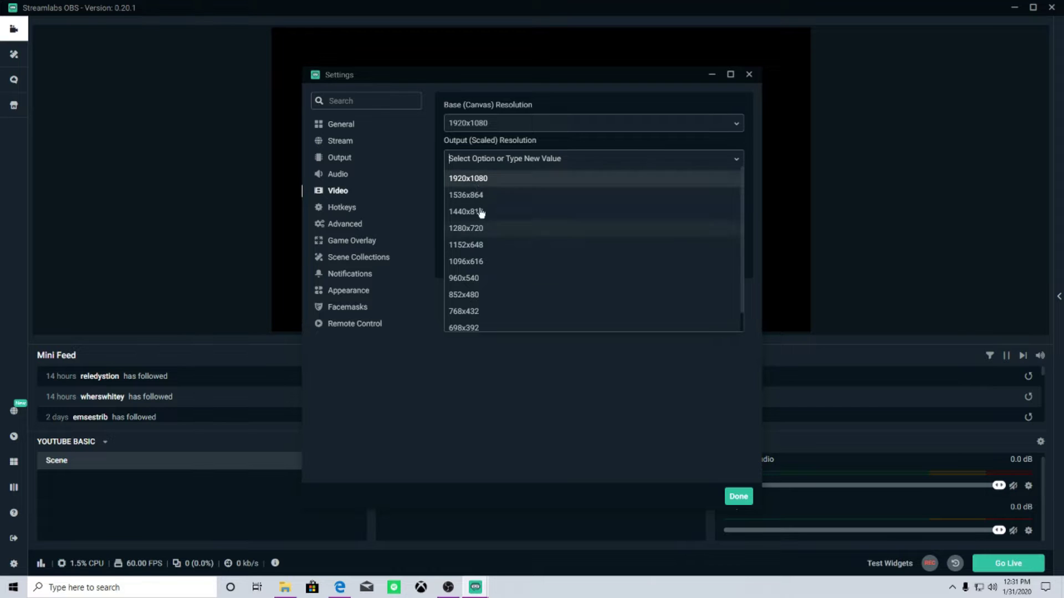
click(340, 158)
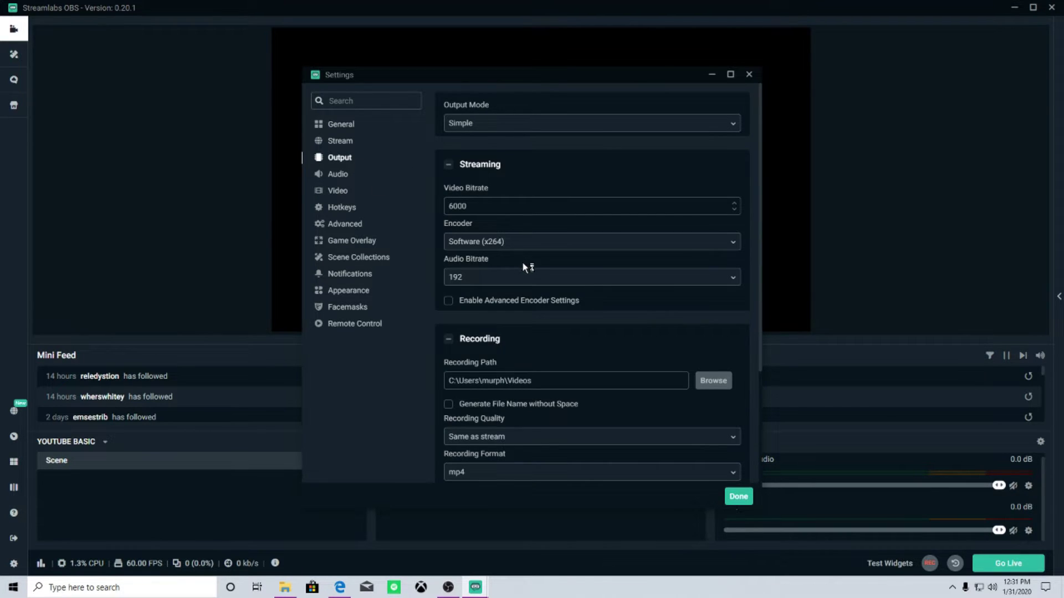
click(338, 190)
click(342, 207)
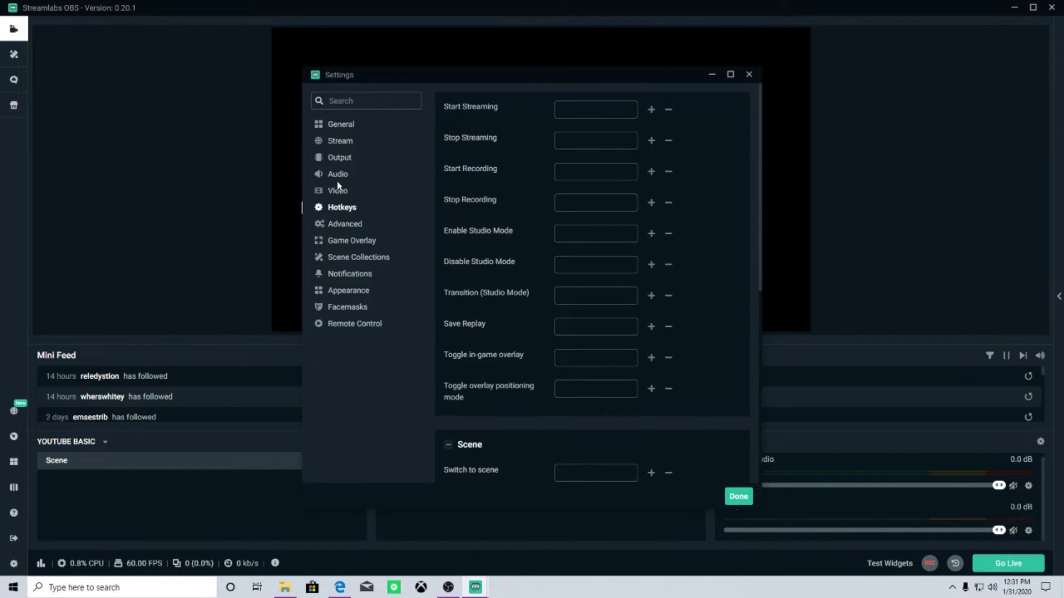
click(337, 176)
click(337, 191)
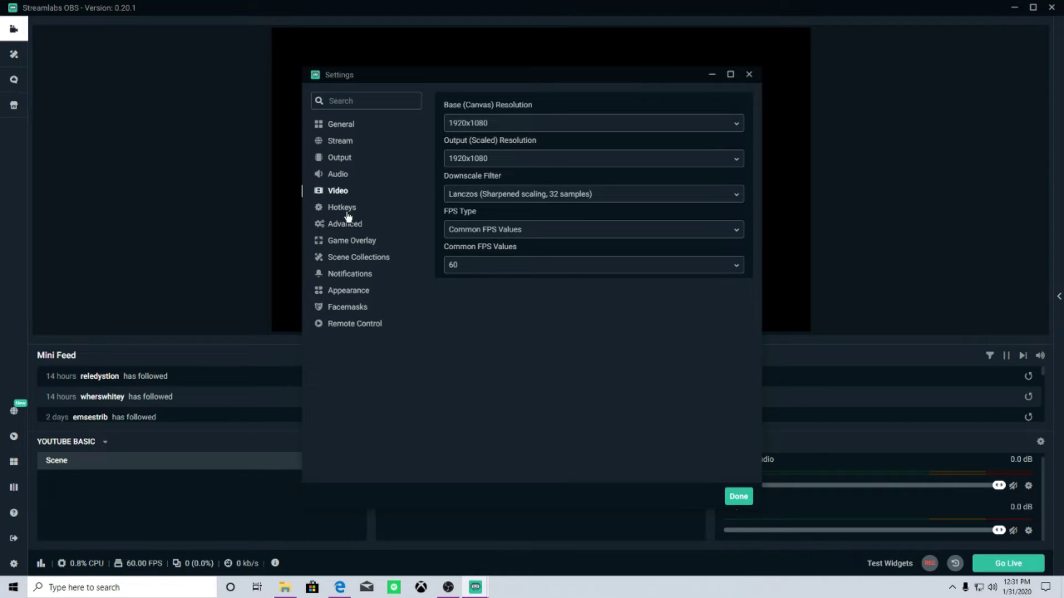
click(480, 265)
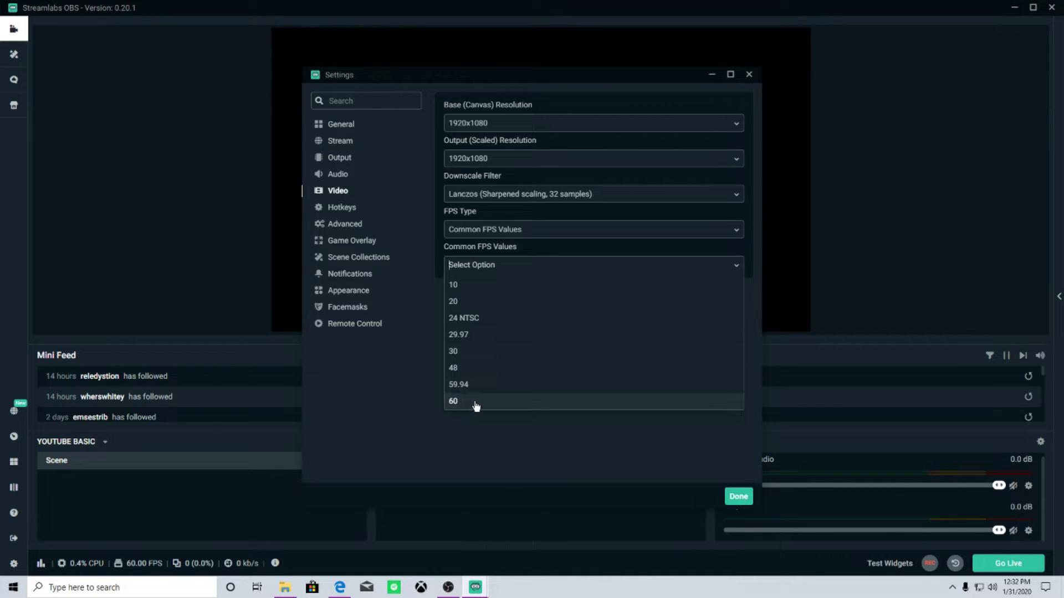
click(397, 371)
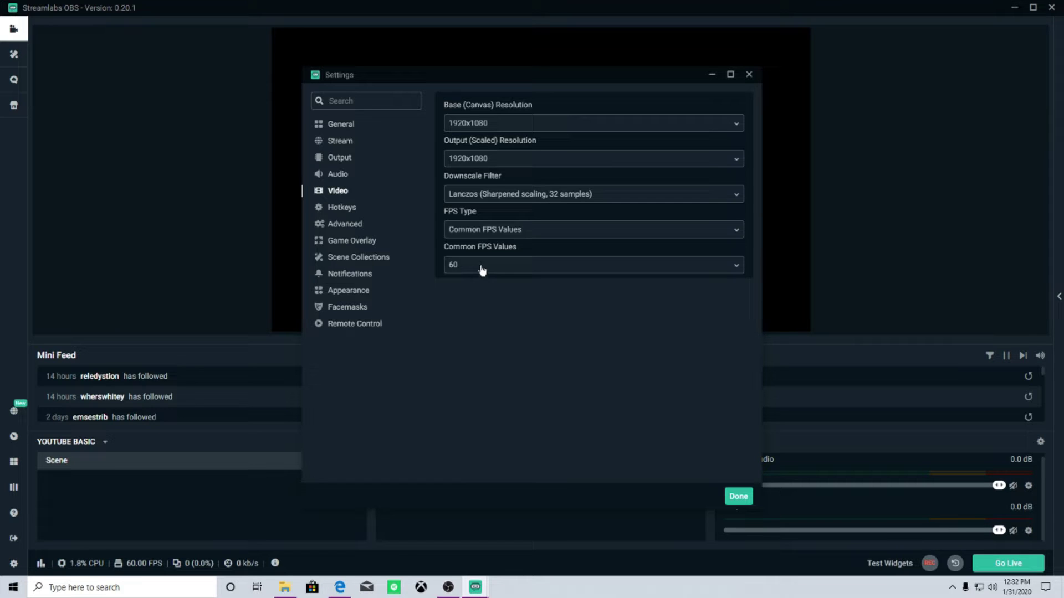
Recheck the stream and general settings, and close the settings window to return to the scene editor.
click(344, 143)
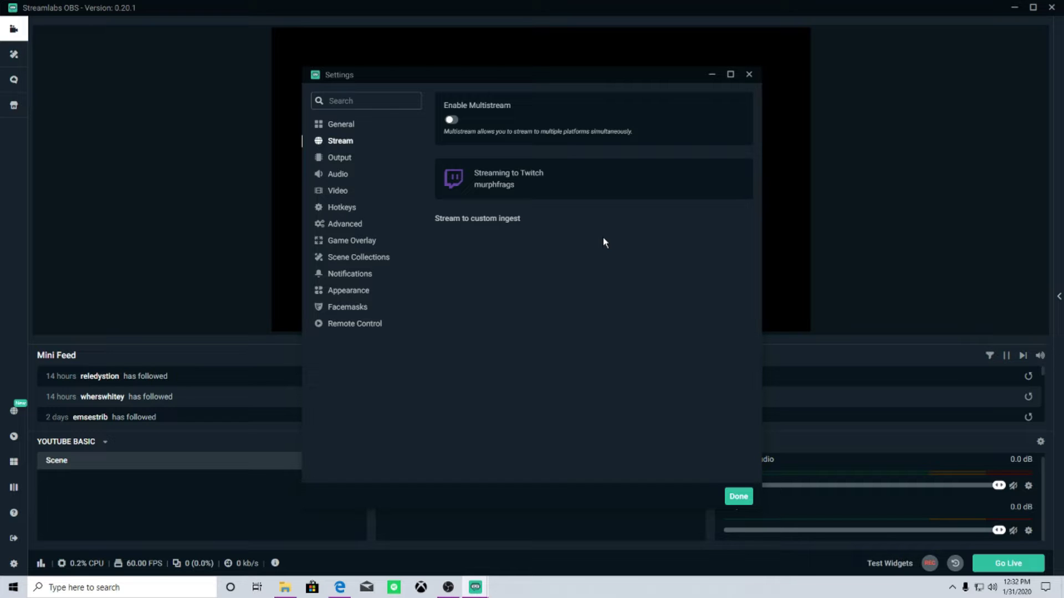
click(341, 130)
click(739, 497)
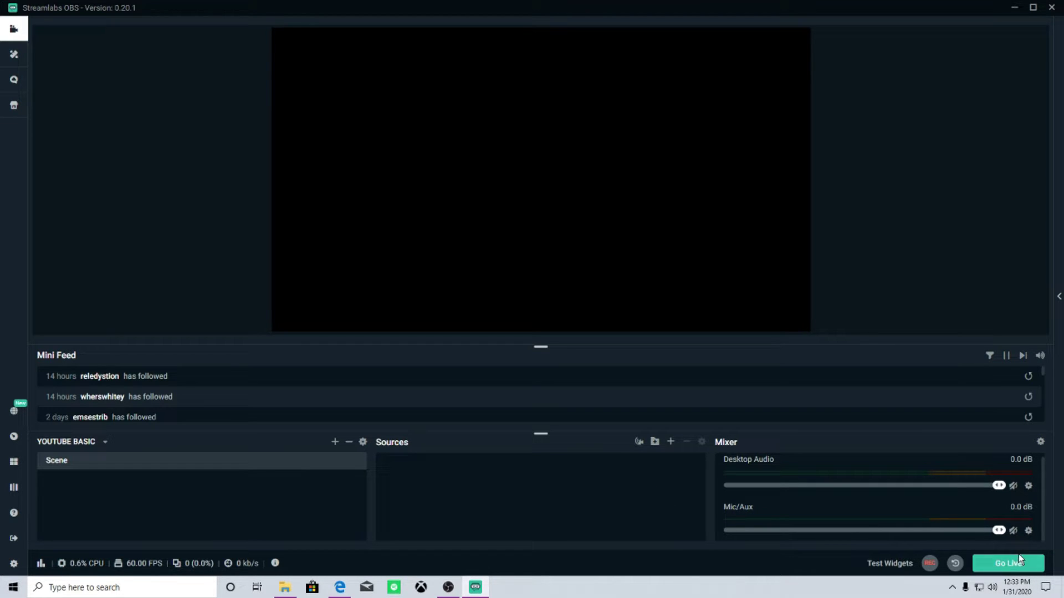
Browse the standard and widget source types that can be added to the scene.
click(672, 442)
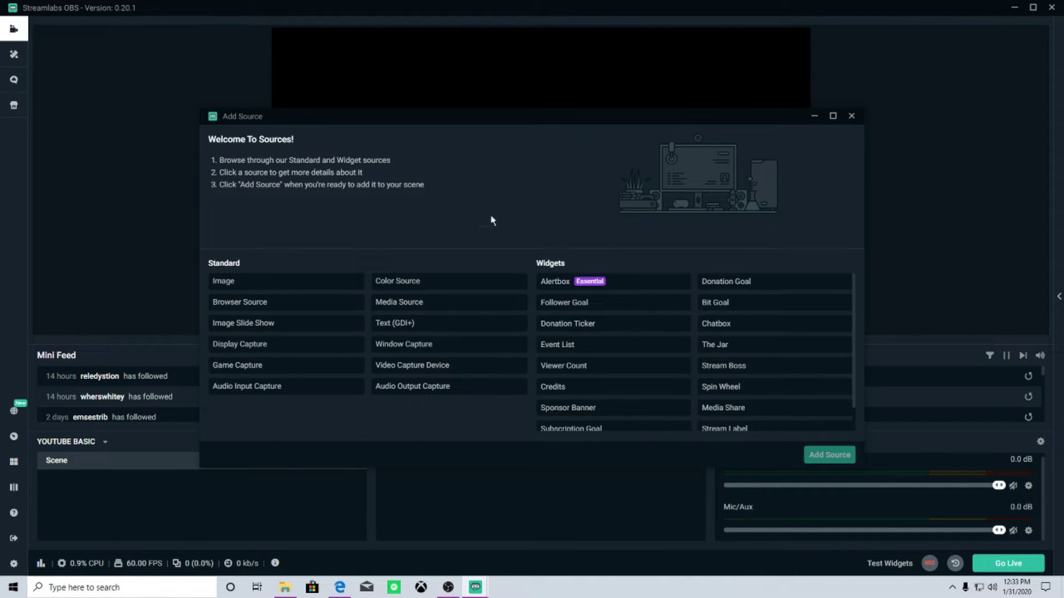
scroll(778, 361, down, 1)
scroll(773, 383, up, 1)
click(851, 116)
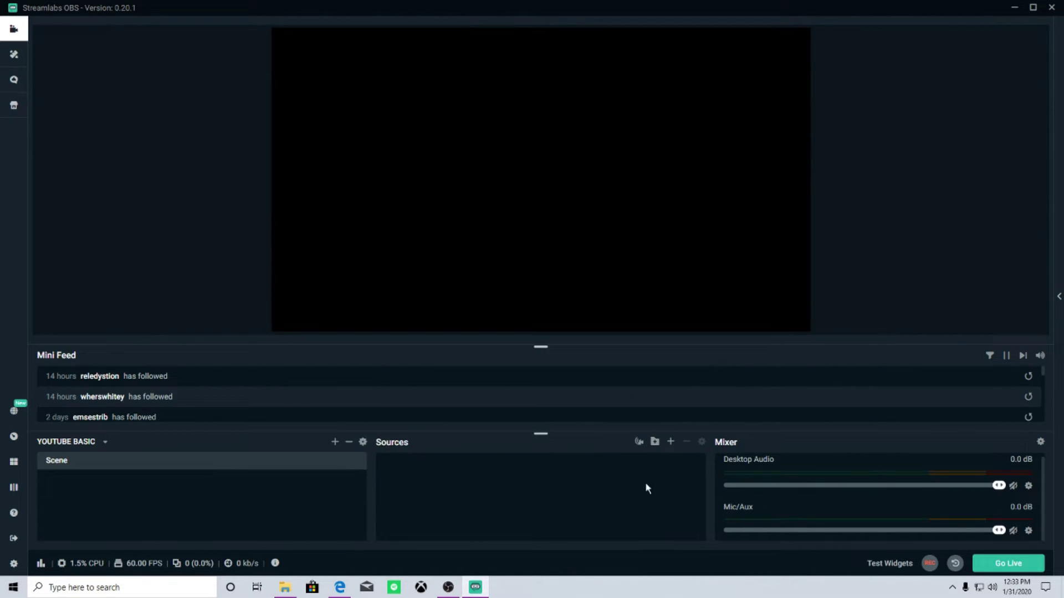
Add a Video Capture Device source to the scene.
click(670, 441)
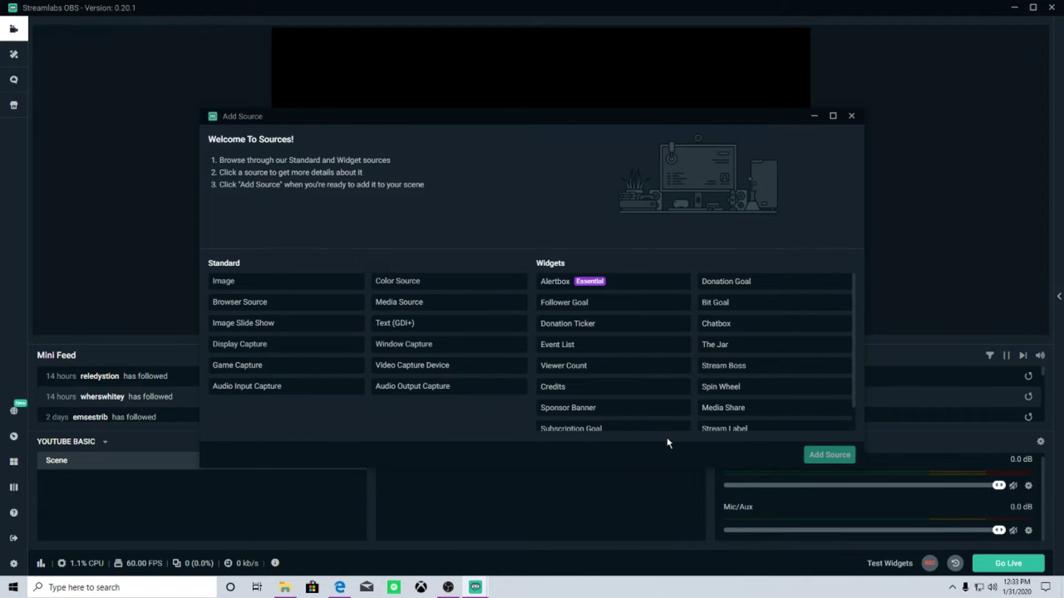
double_click(412, 367)
click(654, 367)
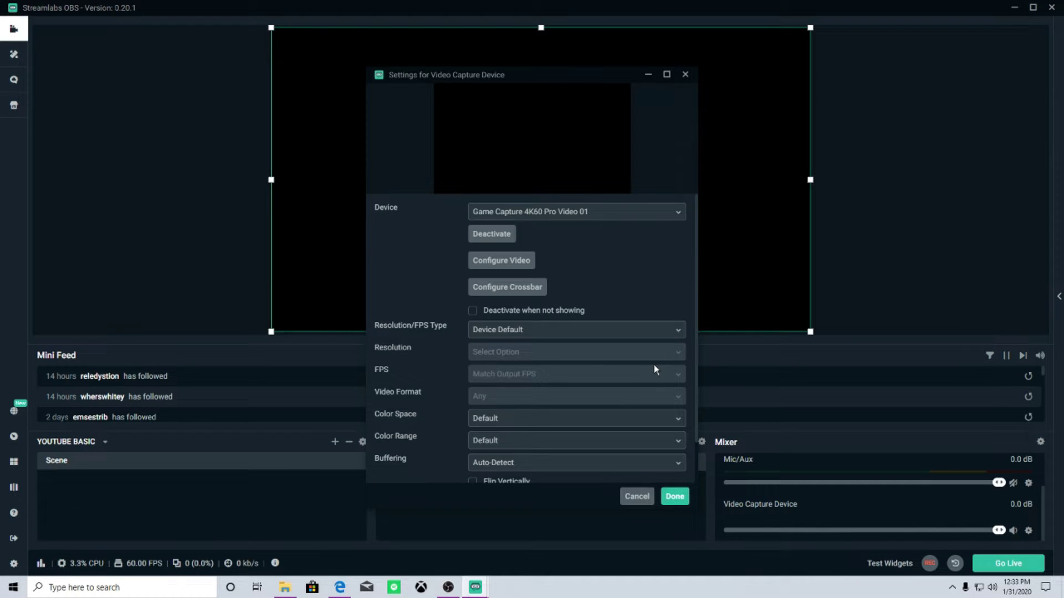
Set the capture source's device to Game Capture 4K60 Pro Video 01 and finish its settings.
click(617, 218)
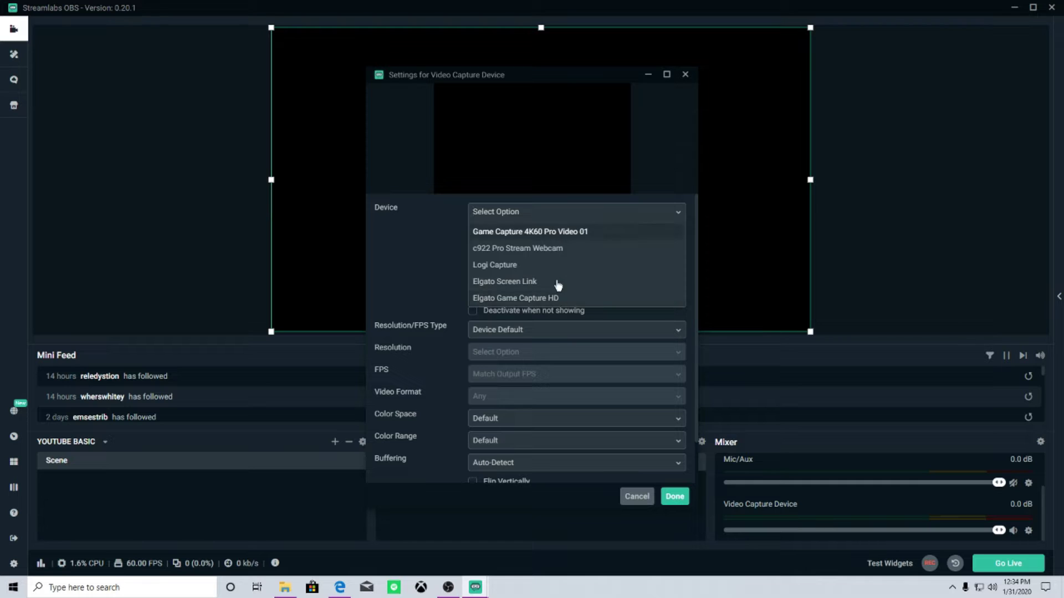
click(549, 233)
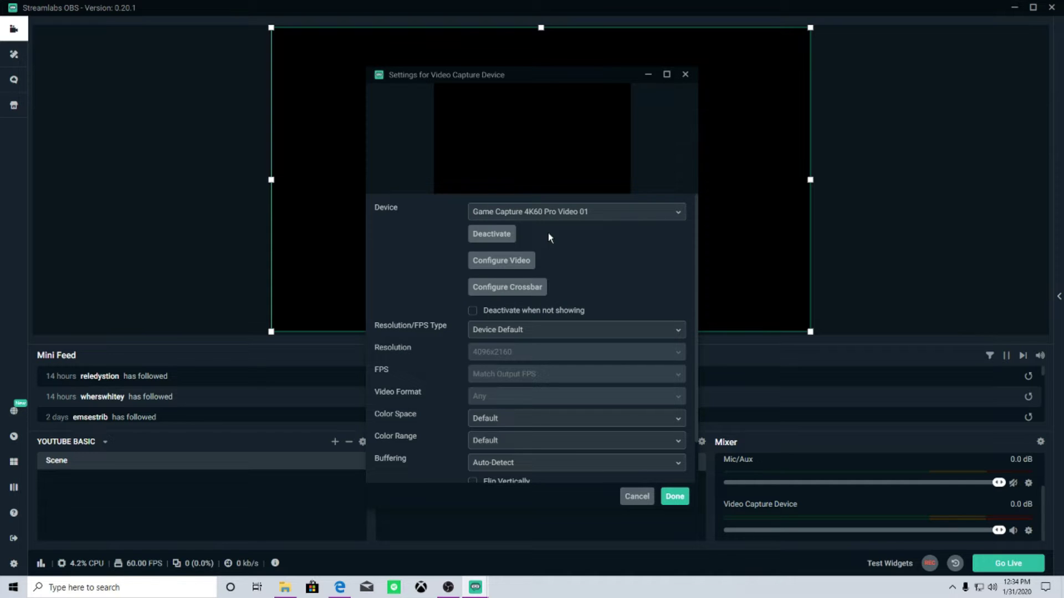
click(557, 211)
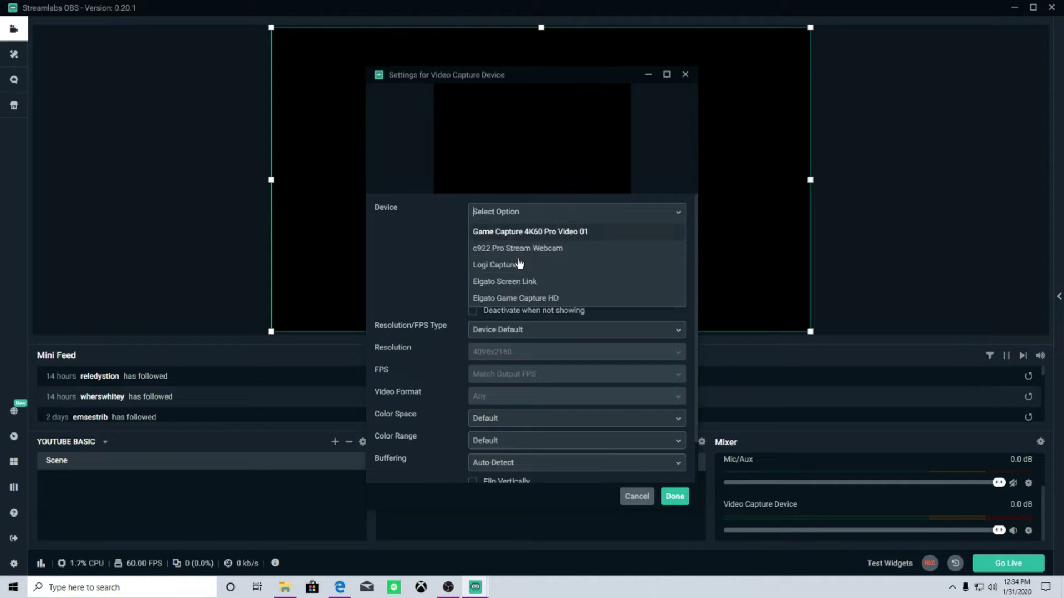
click(554, 237)
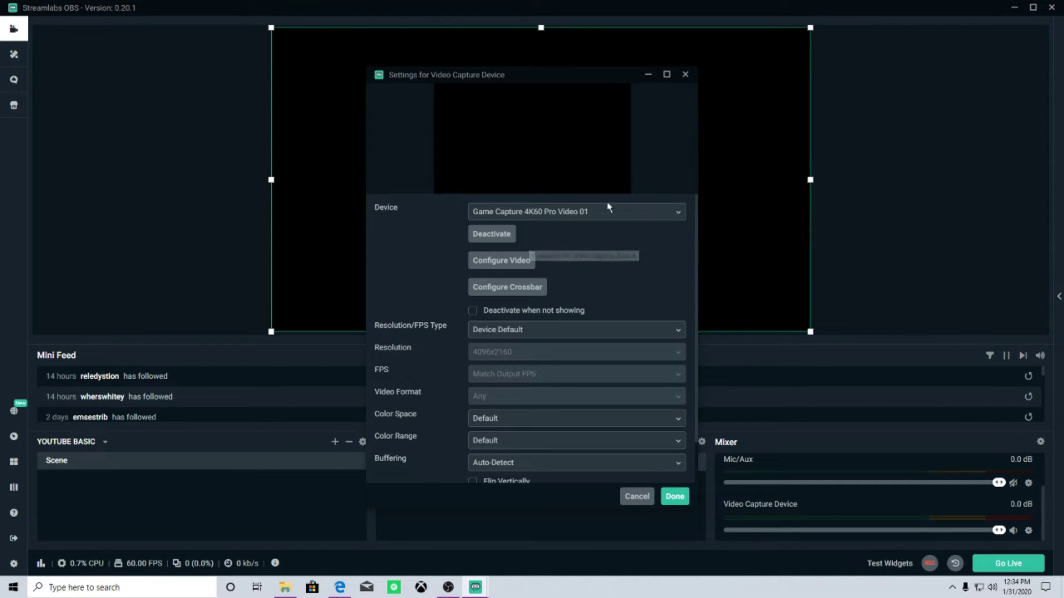
click(675, 496)
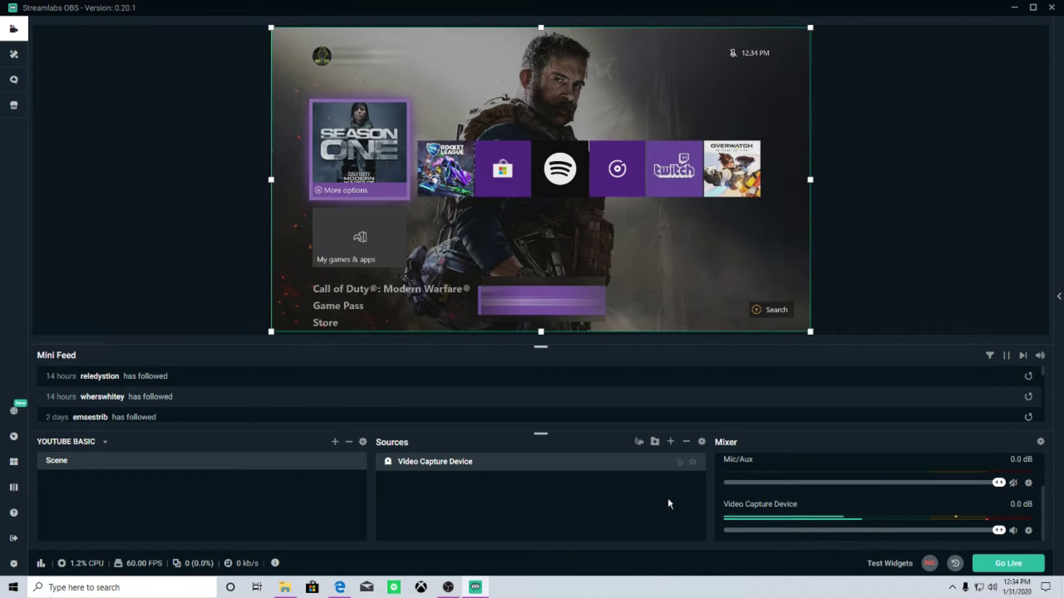
Add a second, new Video Capture Device source using the c922 Pro Stream Webcam, and move its image lower along the canvas's left edge.
click(669, 441)
click(433, 367)
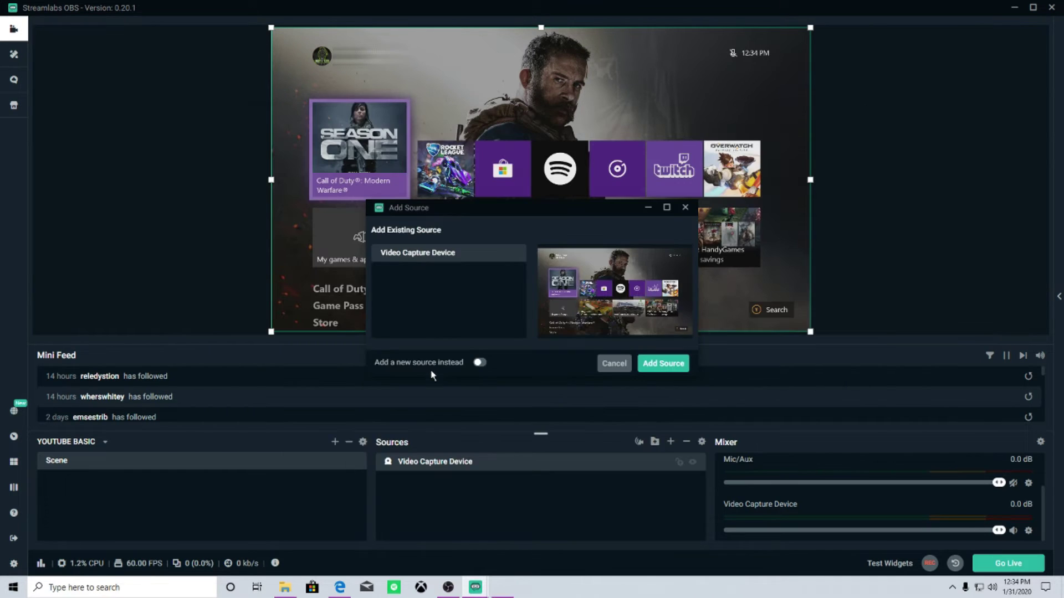
click(480, 364)
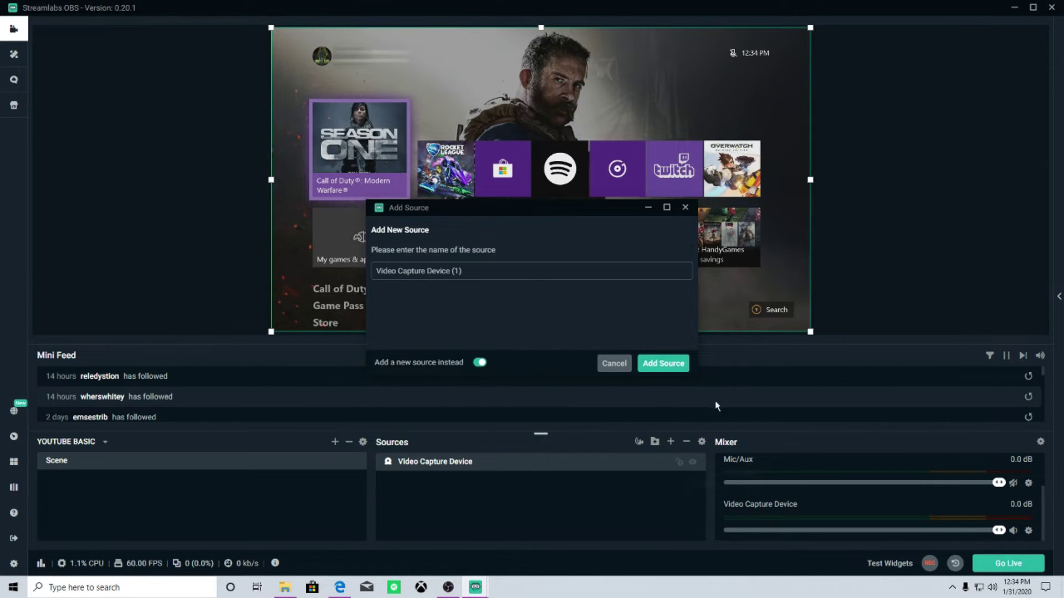
click(665, 365)
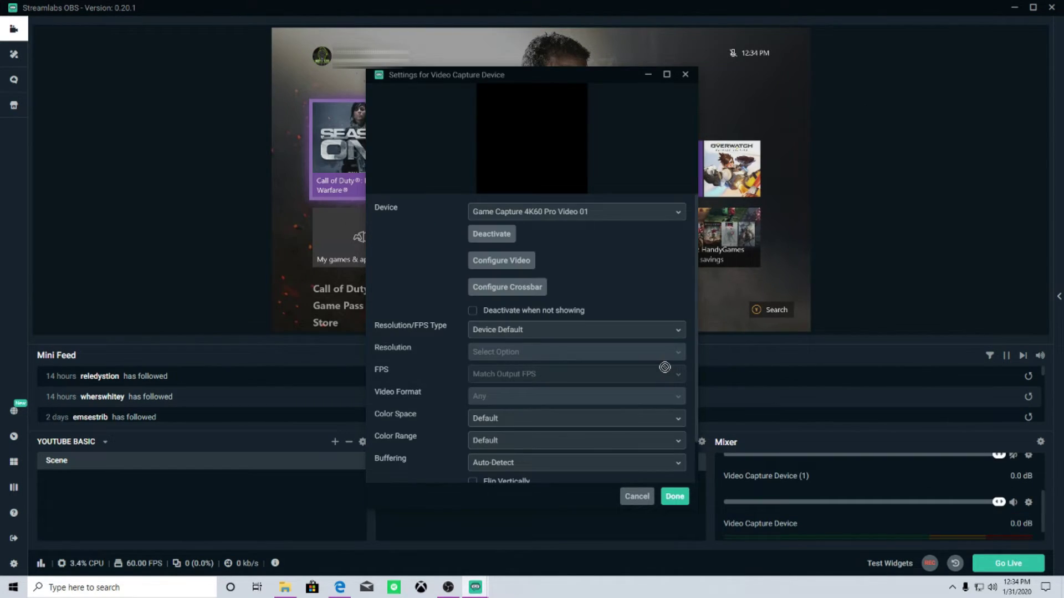
click(576, 211)
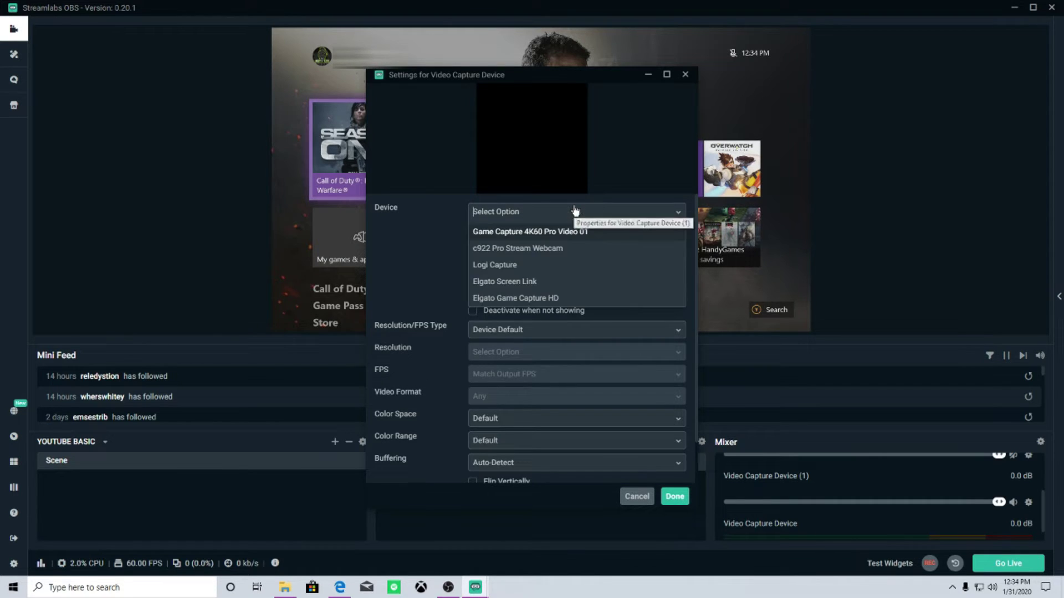
click(674, 497)
click(674, 497)
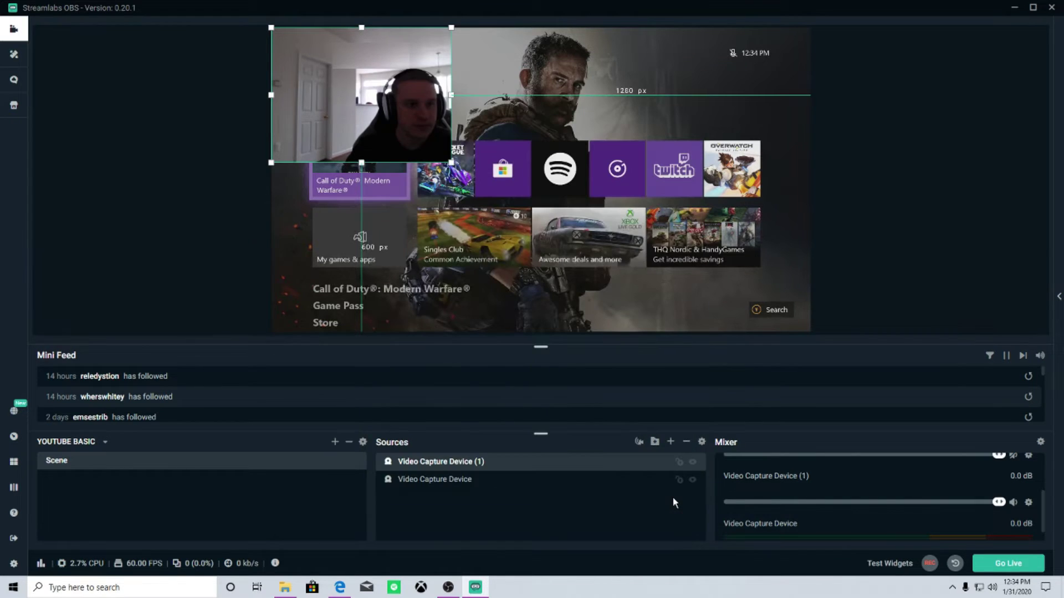
drag(356, 77, 356, 141)
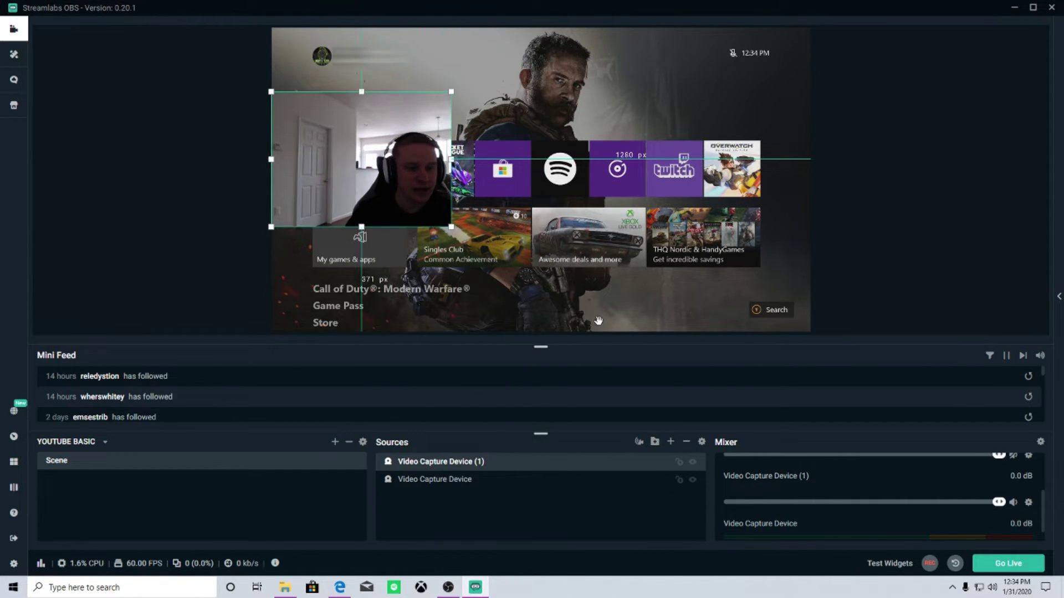
Compare the audio input and output source types, and add a new Audio Input Capture source to the scene.
click(671, 442)
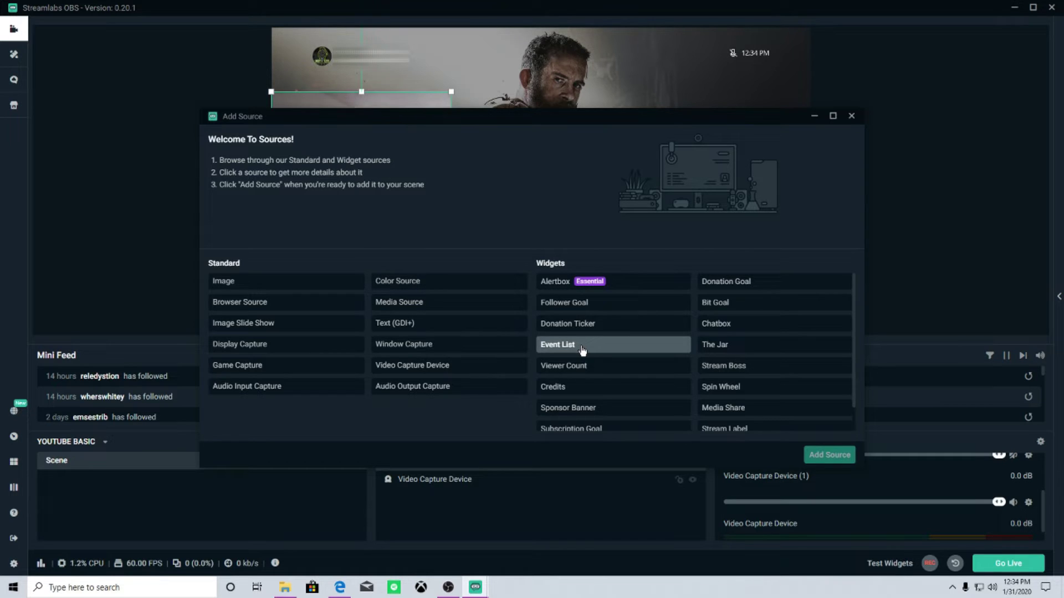
click(851, 116)
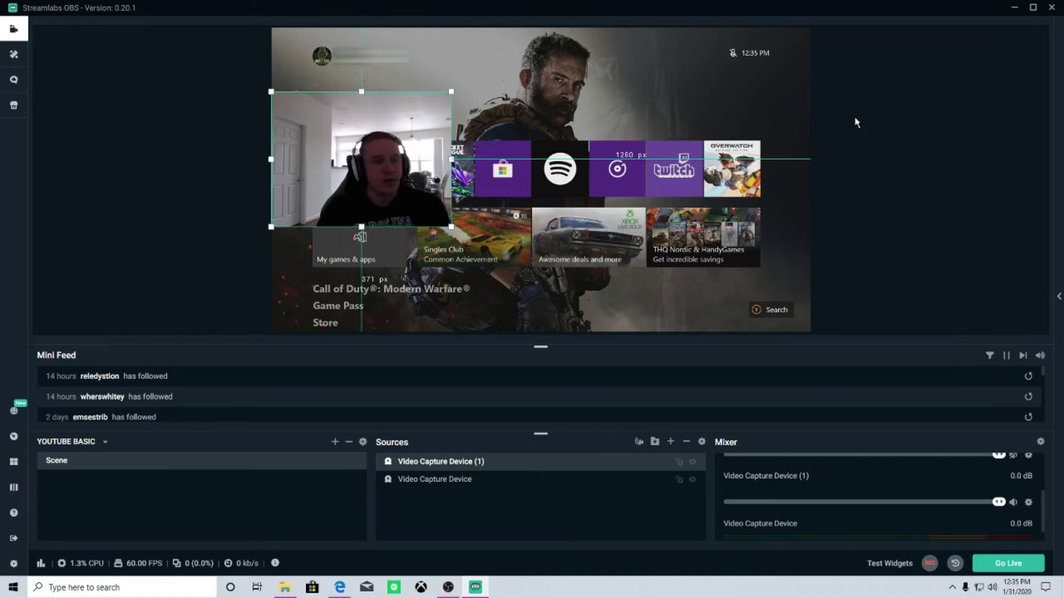
click(670, 441)
click(399, 390)
click(318, 391)
click(399, 390)
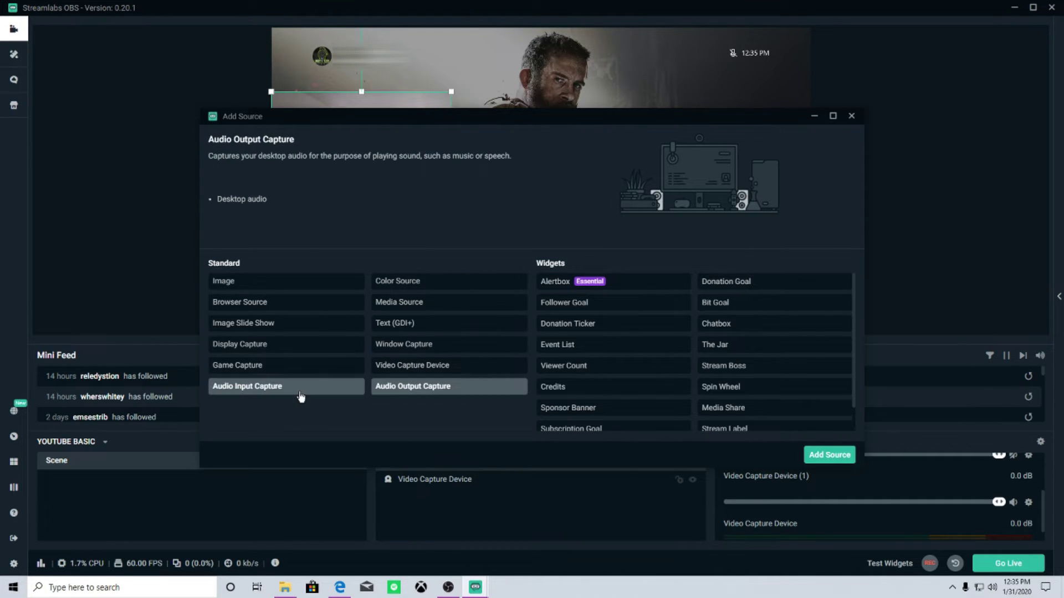
click(232, 394)
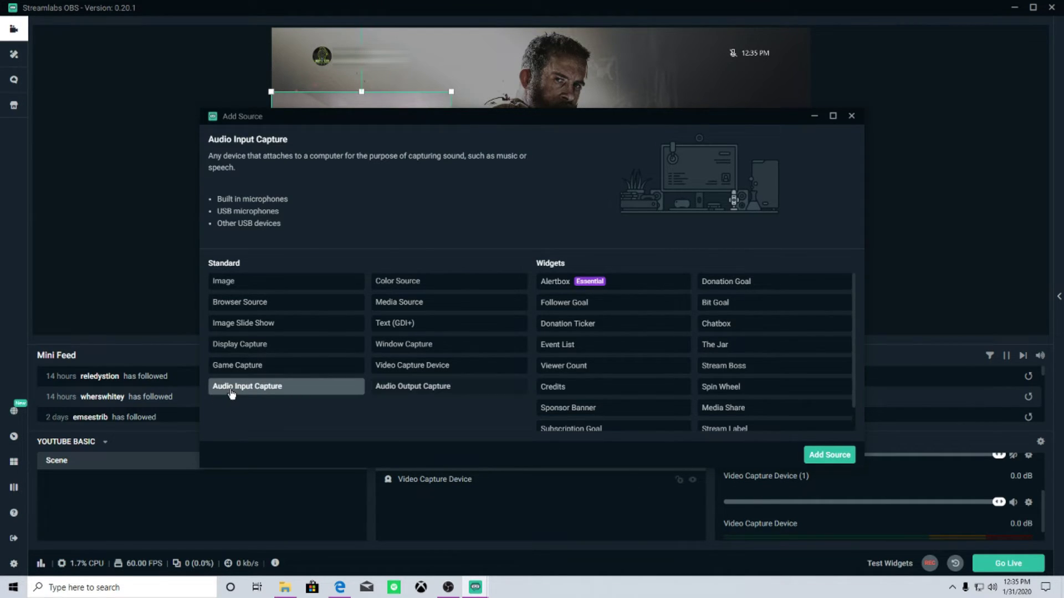
click(824, 455)
click(668, 364)
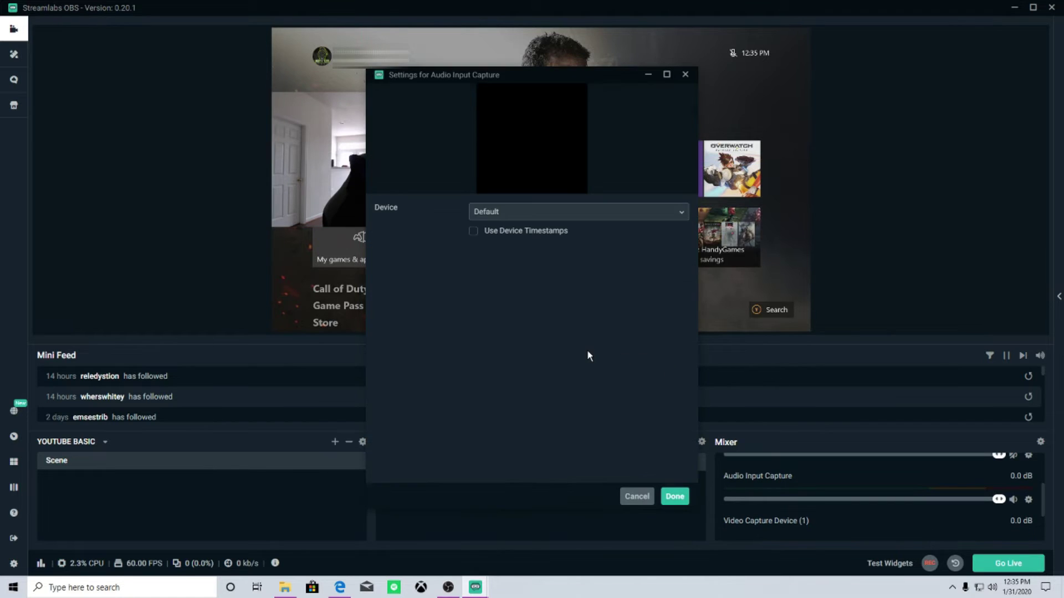
Set the audio input source's device to Microphone (High Definition Audio Device) and finish its settings.
click(585, 217)
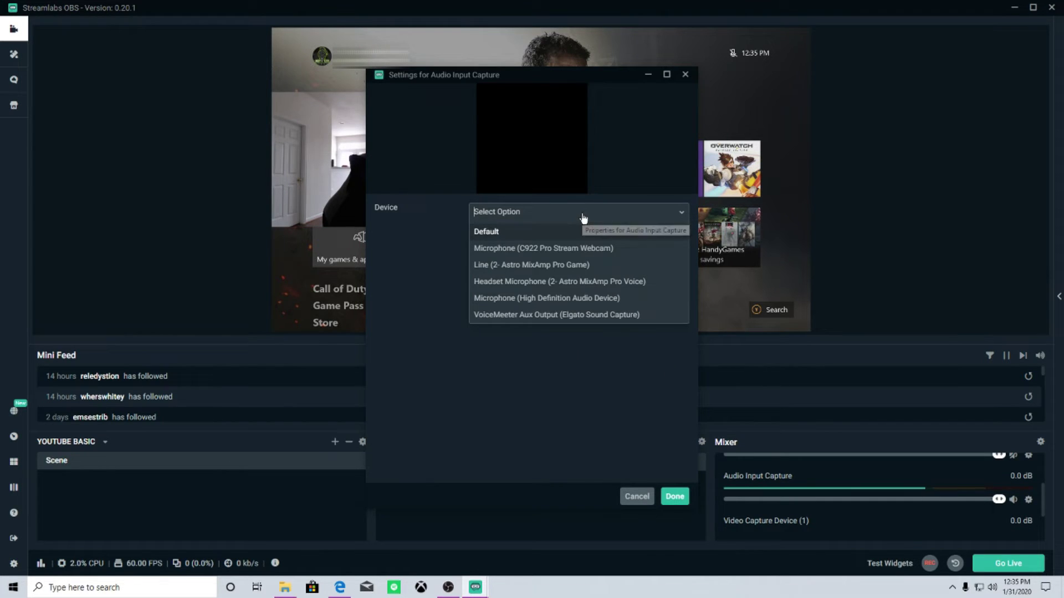
click(546, 302)
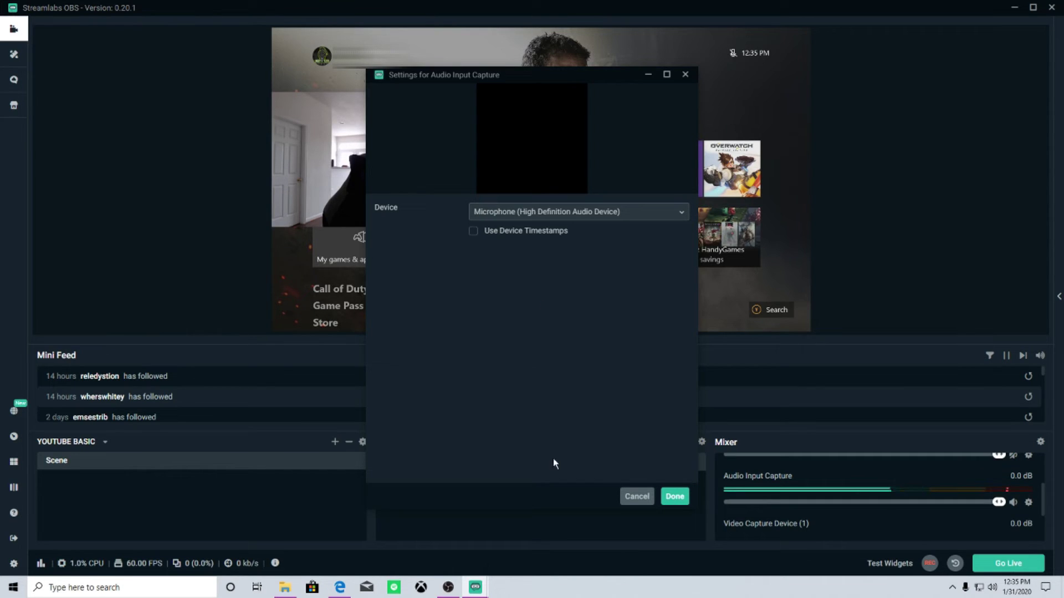
click(674, 496)
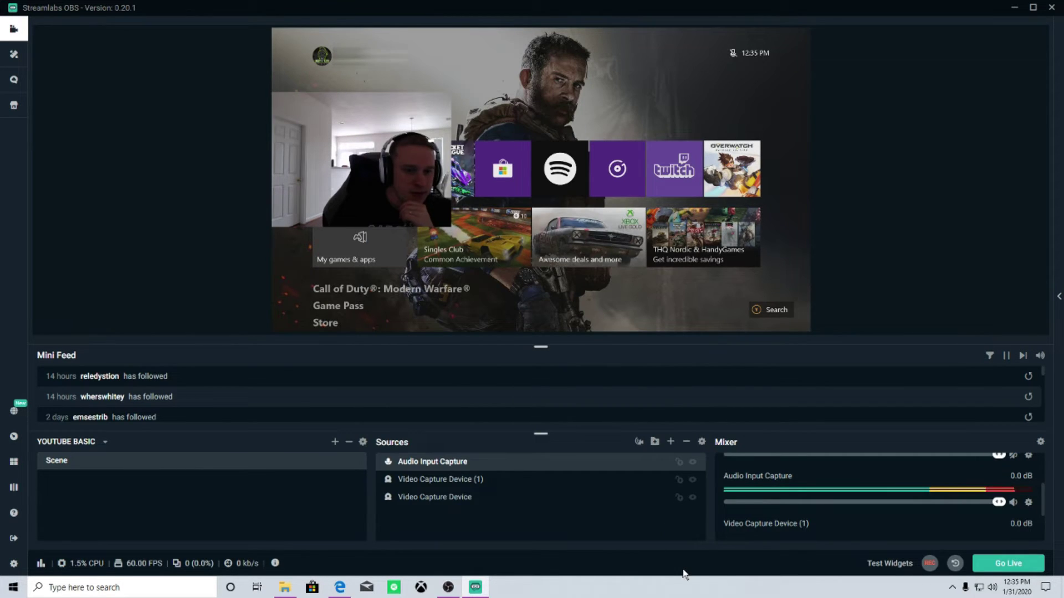
Review the mixer channels and lower the Audio Input Capture volume to -13.0 dB.
scroll(982, 507, up, 2)
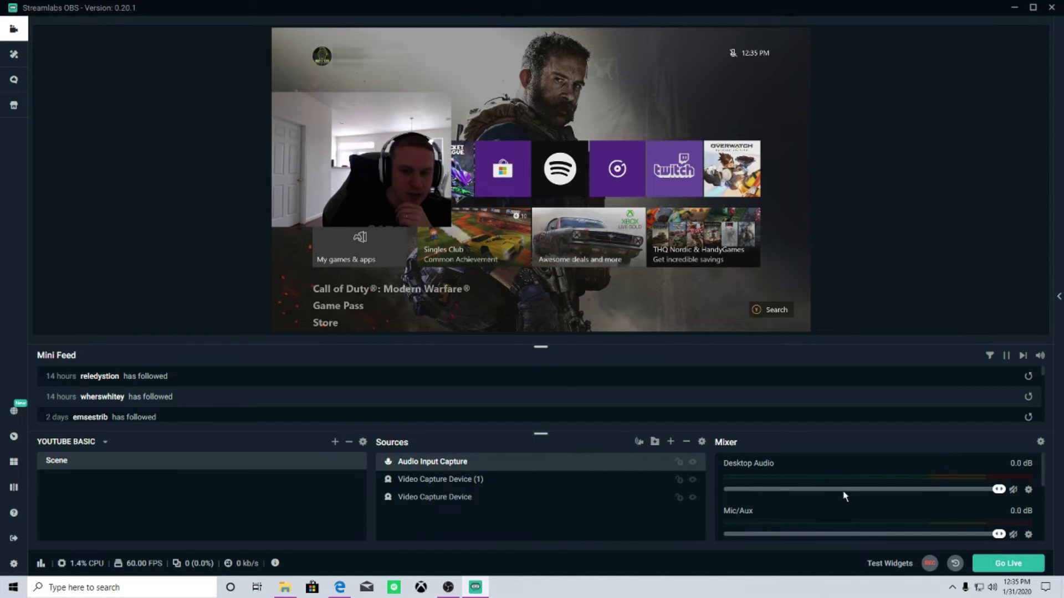
scroll(1030, 493, down, 3)
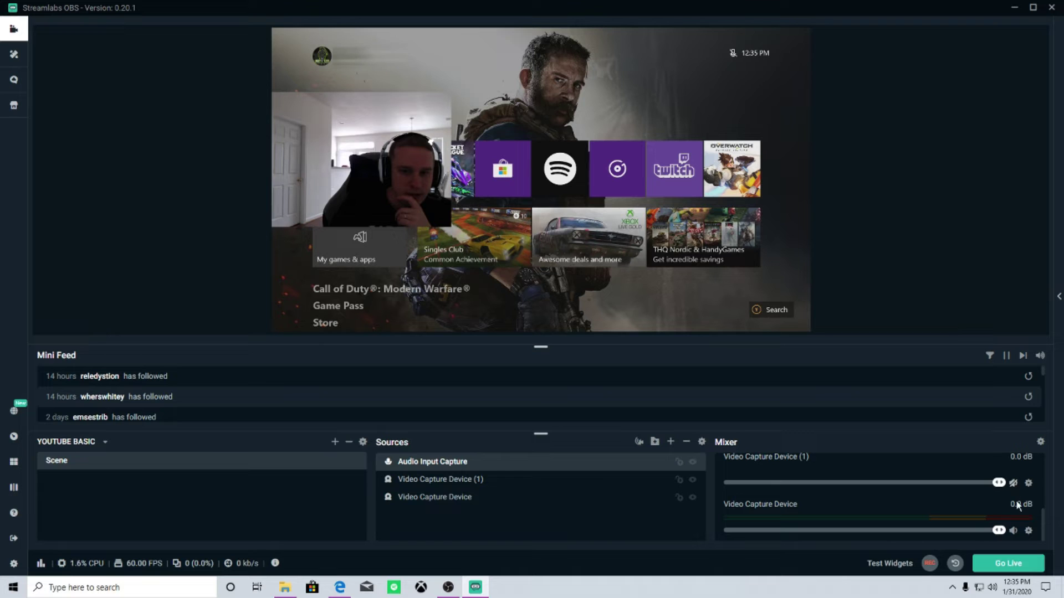
scroll(1004, 524, up, 2)
scroll(1004, 524, down, 1)
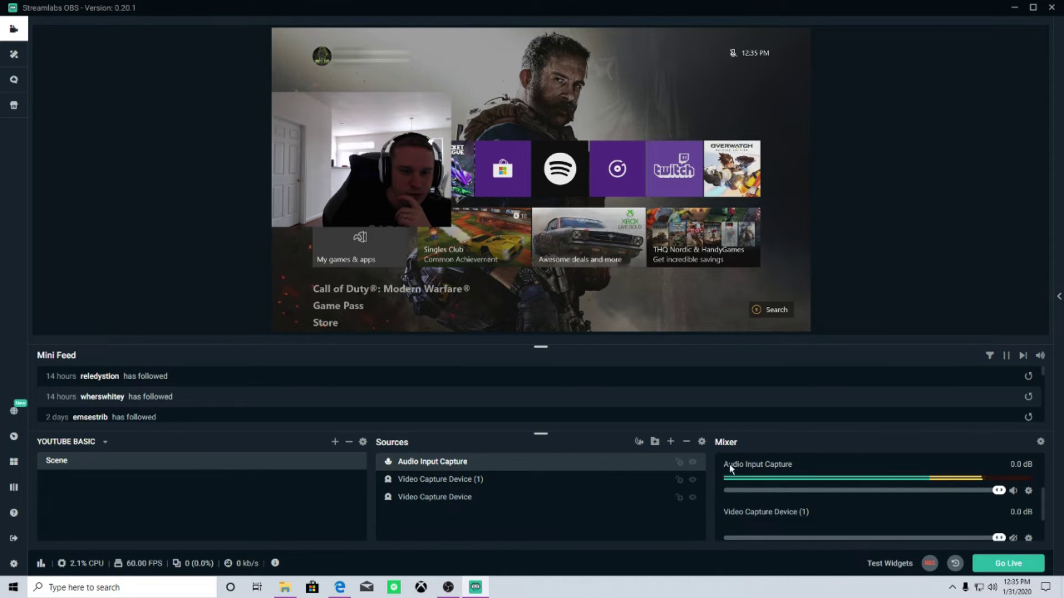
drag(999, 493, 906, 494)
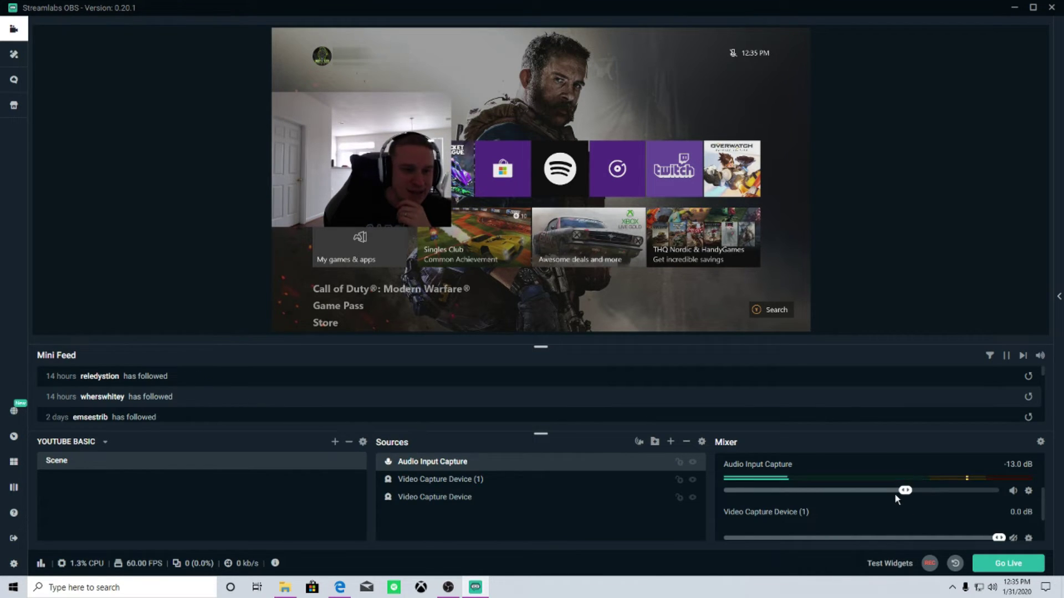
Nudge the webcam image upward, and review the settings of the Audio Input Capture and game capture sources.
mouse_move(377, 152)
mouse_down()
mouse_move(645, 153)
mouse_move(532, 91)
mouse_move(534, 77)
mouse_move(426, 150)
mouse_move(385, 132)
mouse_move(410, 158)
mouse_move(391, 146)
mouse_up()
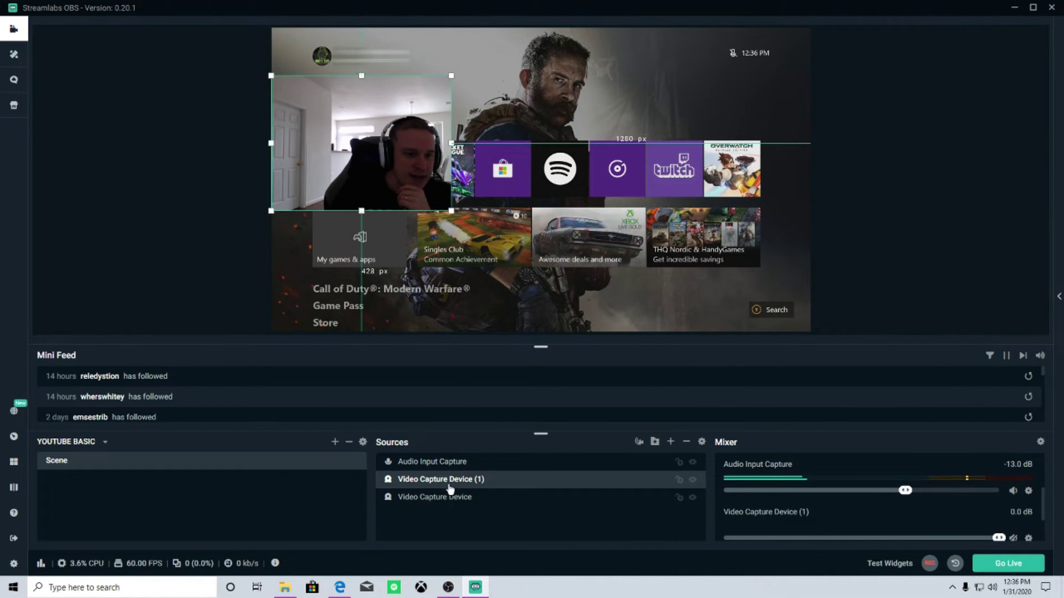
double_click(447, 462)
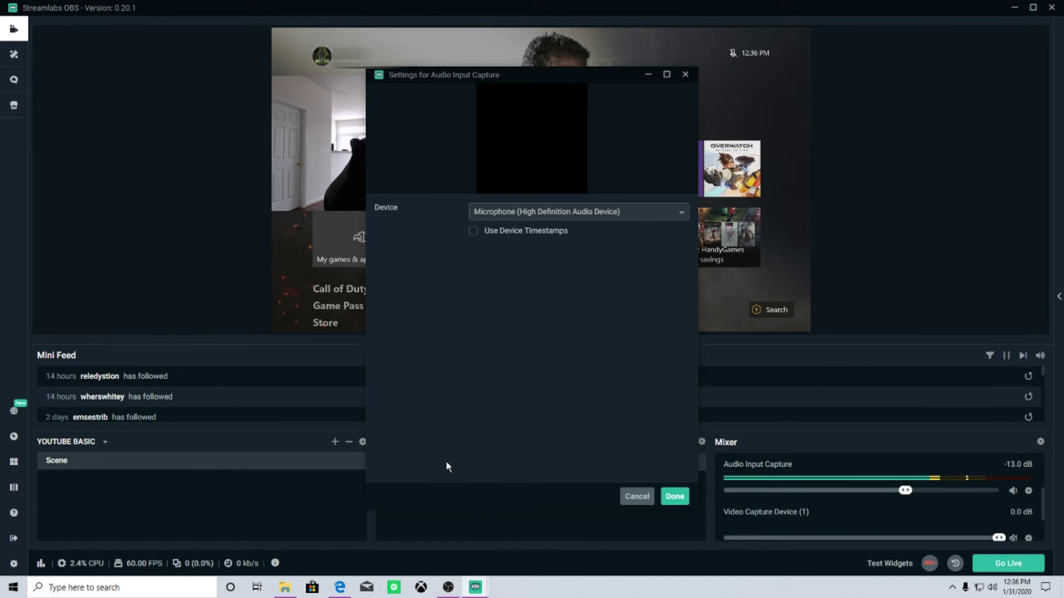
click(675, 497)
double_click(453, 498)
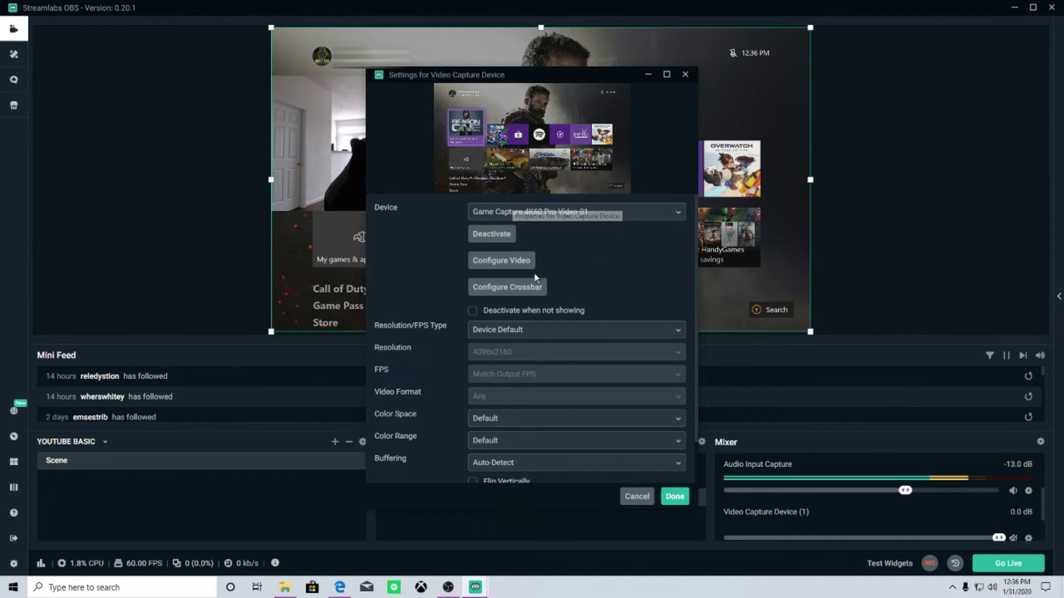
scroll(537, 337, down, 1)
scroll(536, 336, down, 1)
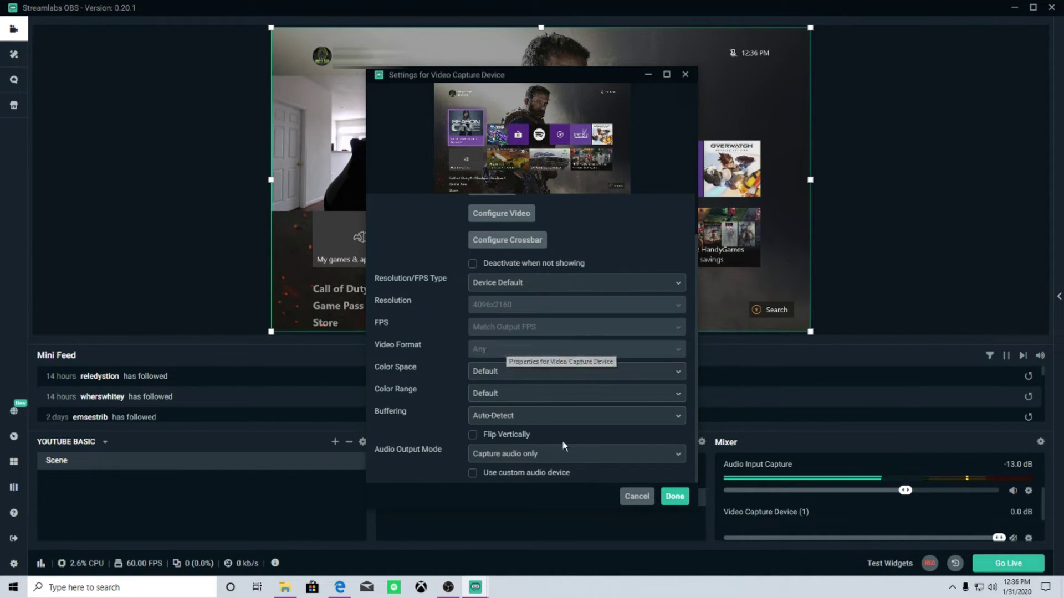
click(675, 497)
Set the webcam source's Resolution/FPS Type to Custom and its resolution to 1920x1080.
double_click(443, 478)
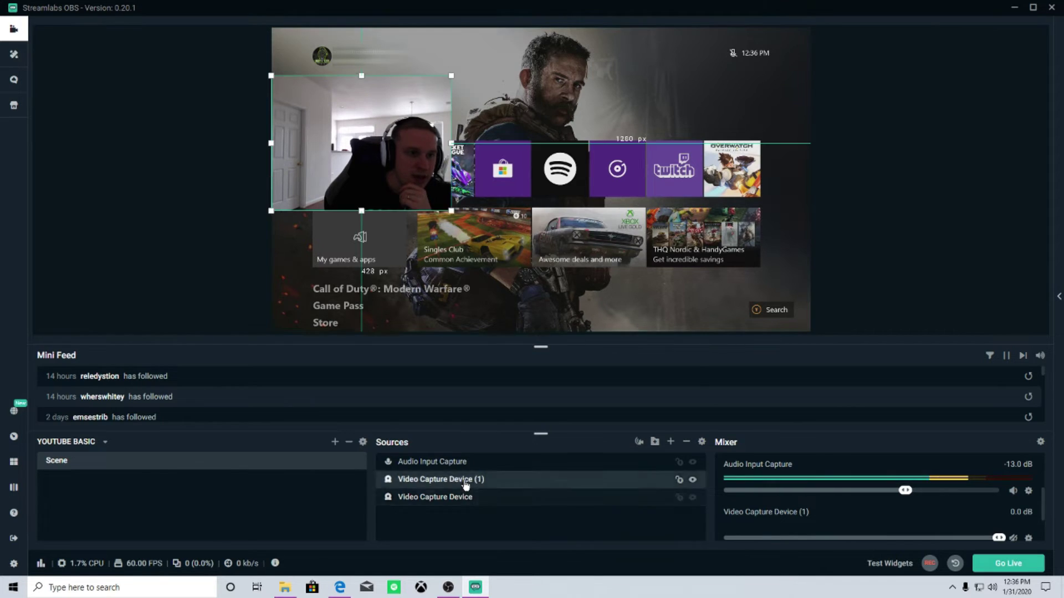
click(513, 338)
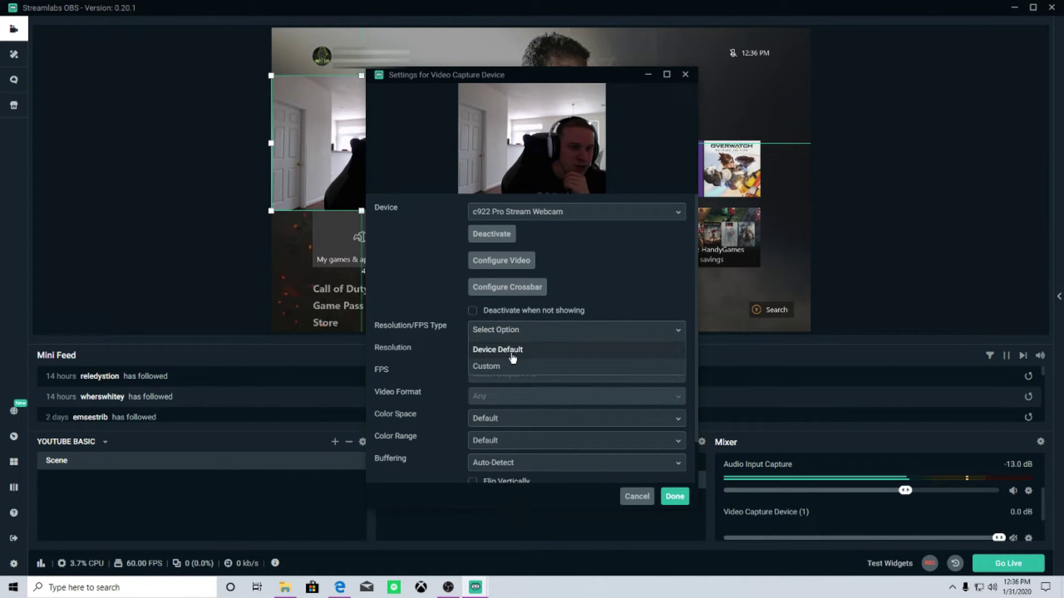
click(513, 365)
click(523, 355)
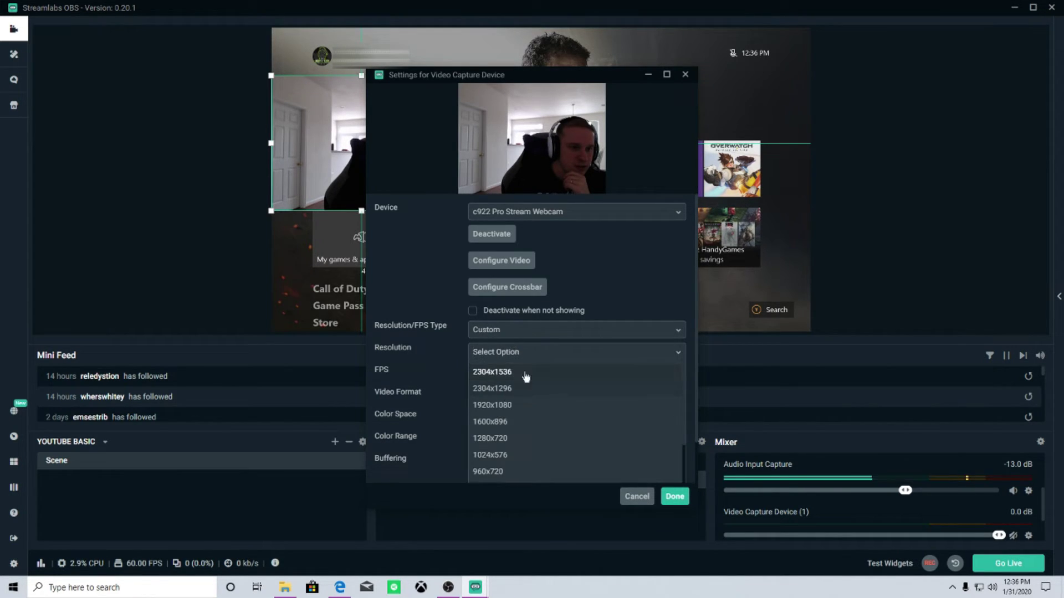
click(517, 407)
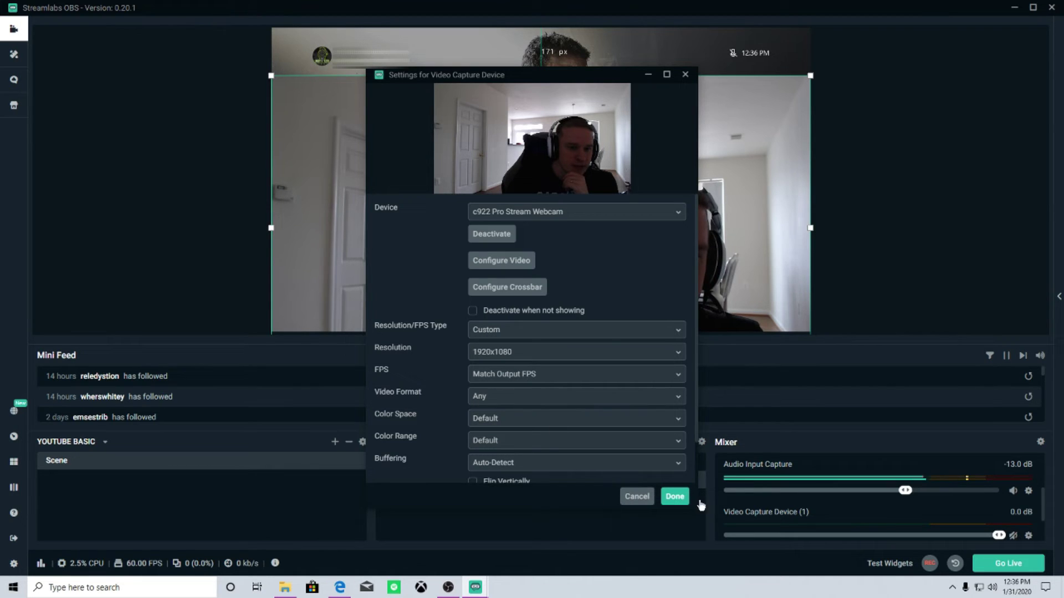
click(674, 496)
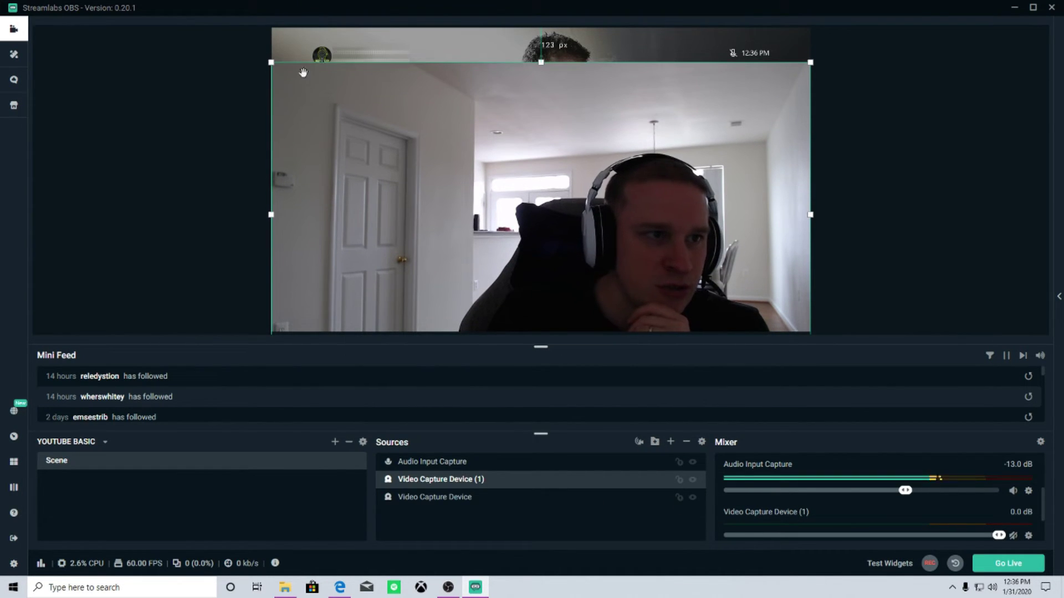
Shrink the webcam image to about a third of the canvas width and place it left of centre over the game footage.
drag(271, 61, 542, 214)
drag(681, 311, 526, 247)
drag(594, 230, 494, 180)
drag(403, 147, 462, 185)
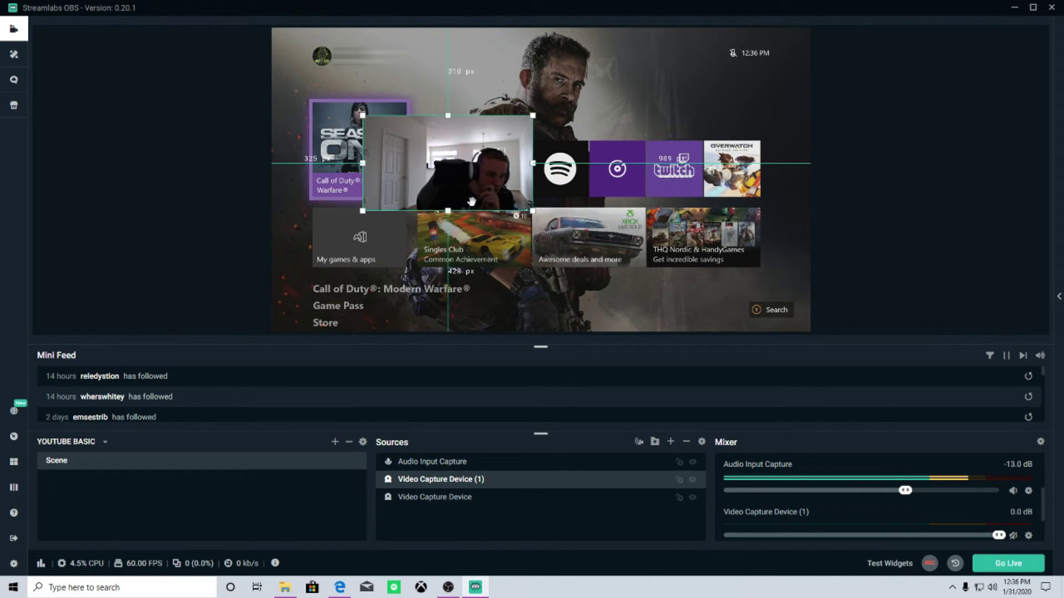
Switch to the COD: MW scene collection.
click(102, 442)
scroll(89, 524, down, 3)
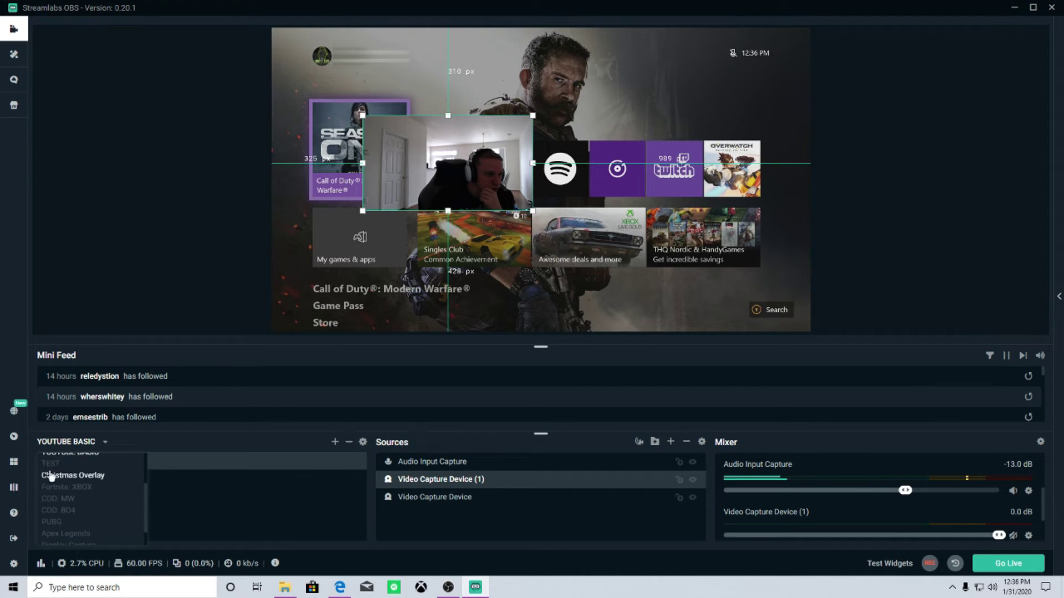
click(70, 501)
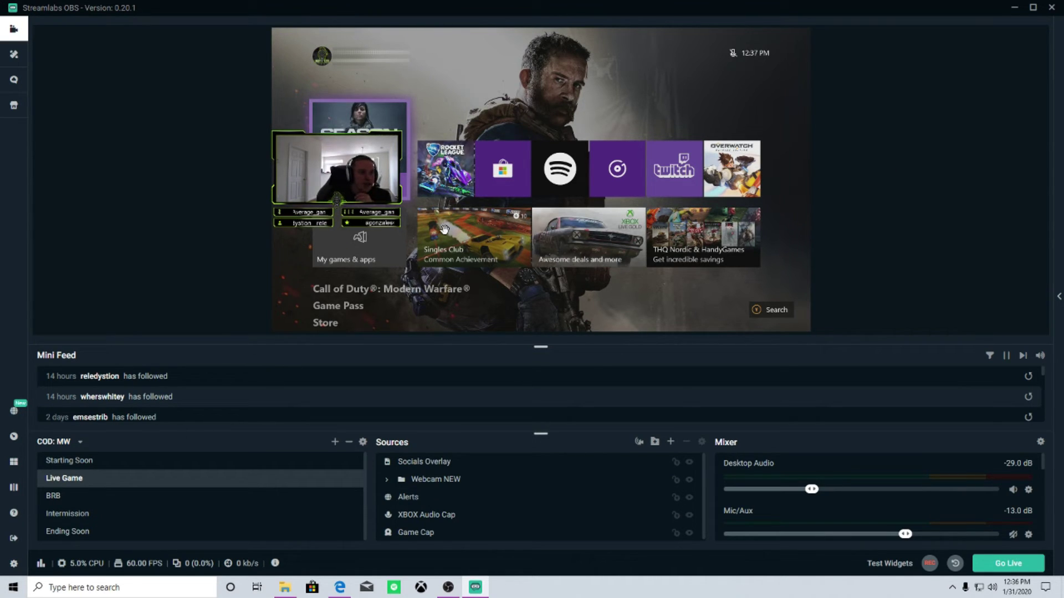
Switch to the YOUTUBE BASIC scene collection and move the webcam image flush against the canvas's left edge, about 332 px below its top.
click(65, 443)
click(83, 507)
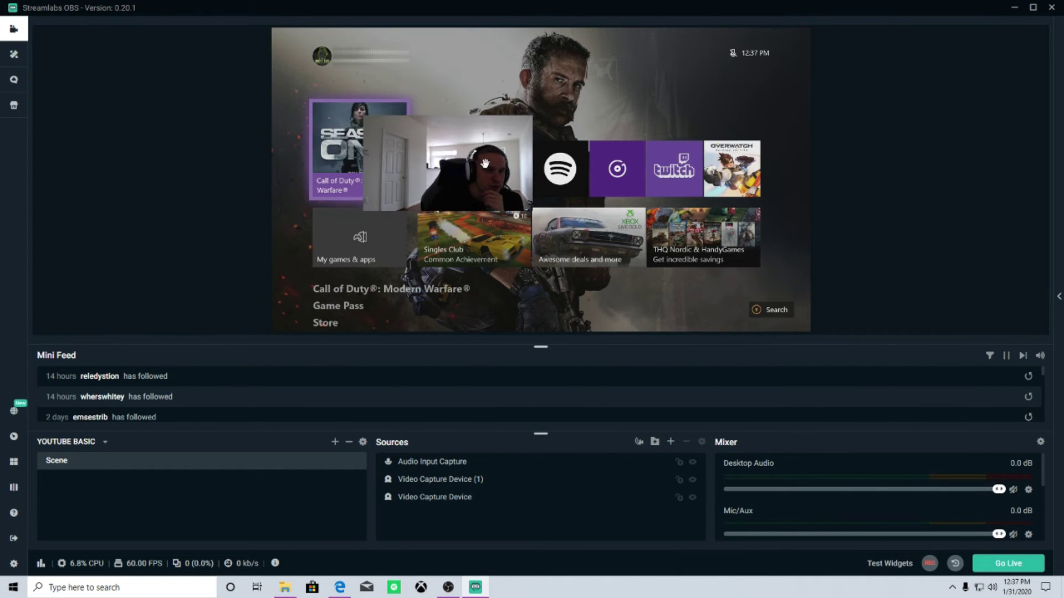
drag(484, 163, 386, 160)
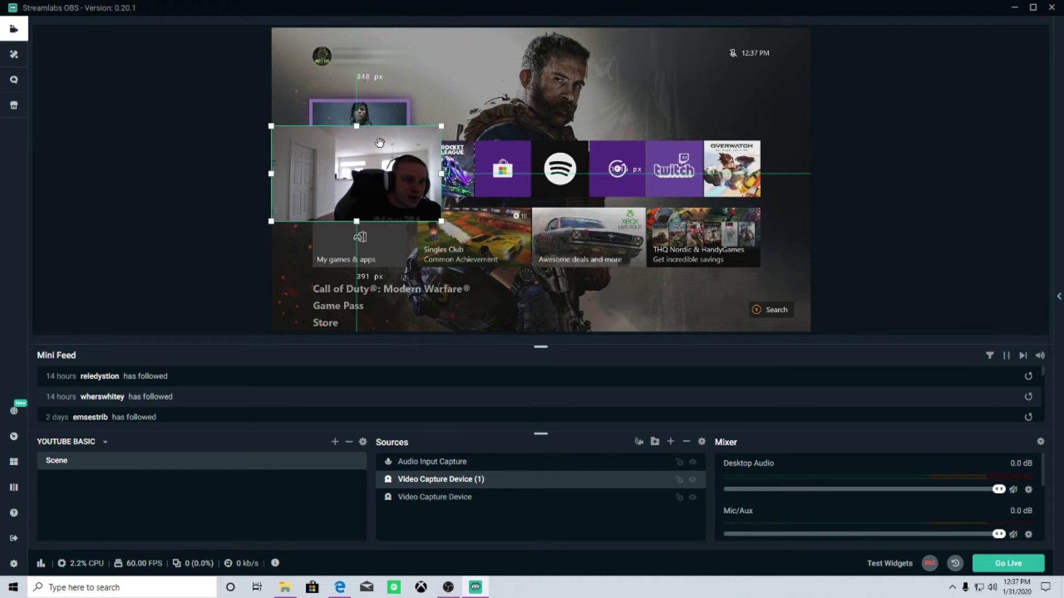
drag(377, 156, 381, 152)
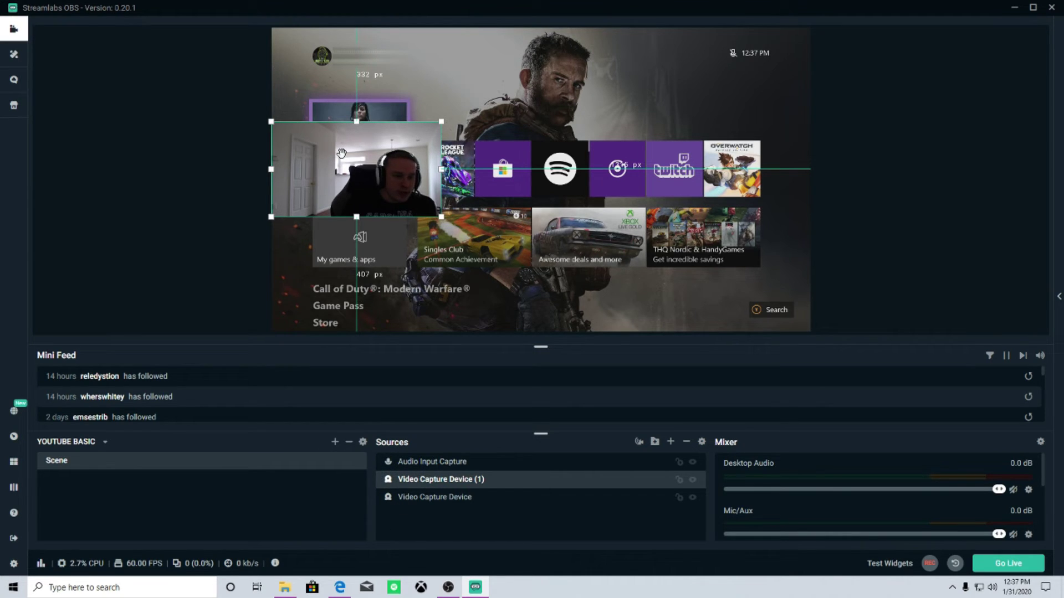
Copy the primary stream key from the Twitch channel settings in the browser, and close the browser.
click(349, 589)
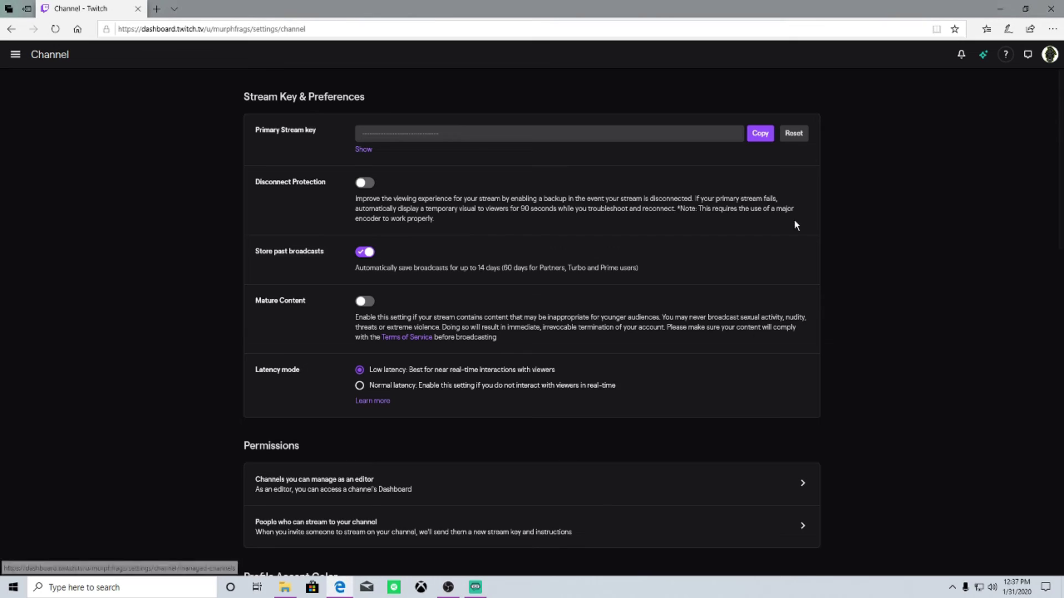
click(757, 133)
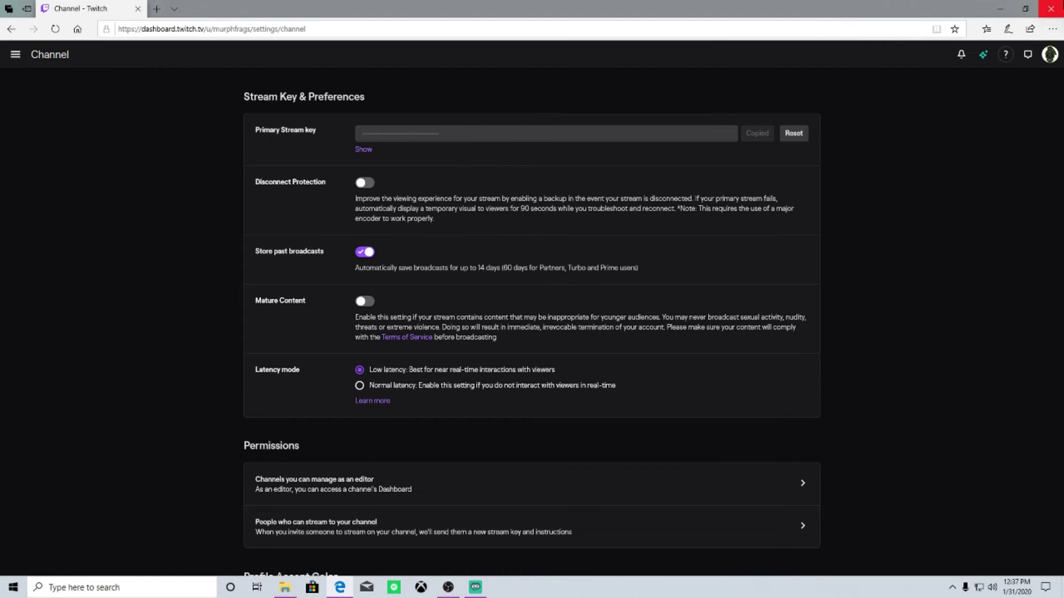
click(1051, 8)
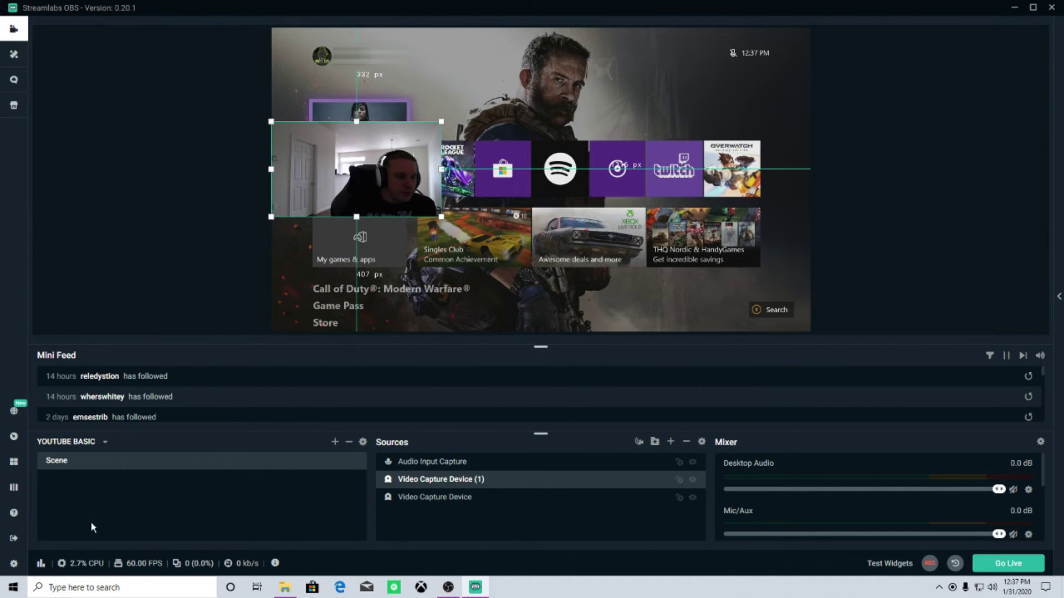
Review the stream destination, the output bitrate and encoder, and the video resolution and FPS settings, and close the settings.
click(15, 565)
click(341, 142)
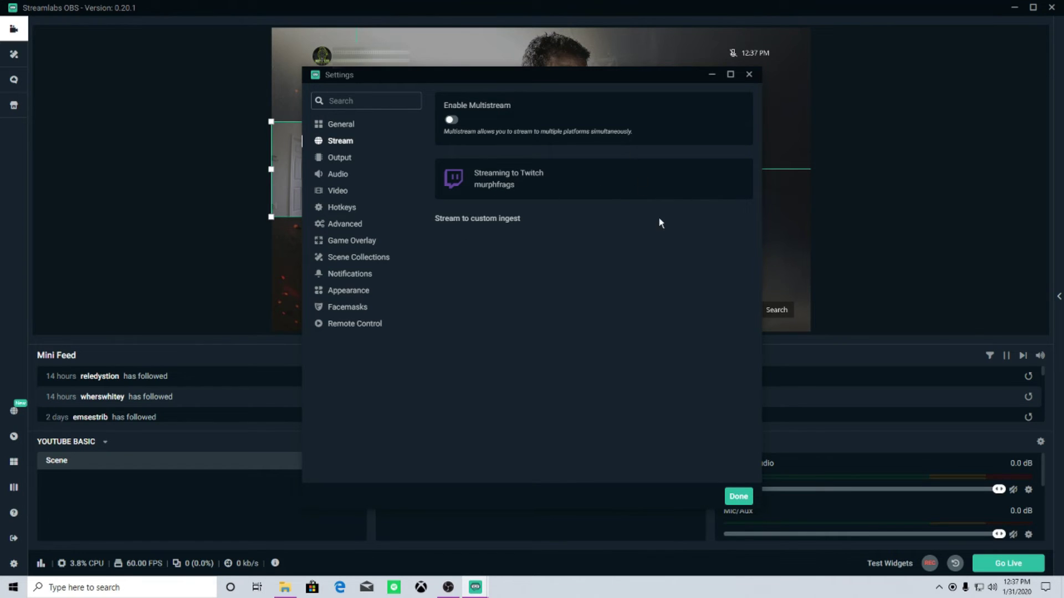
click(336, 159)
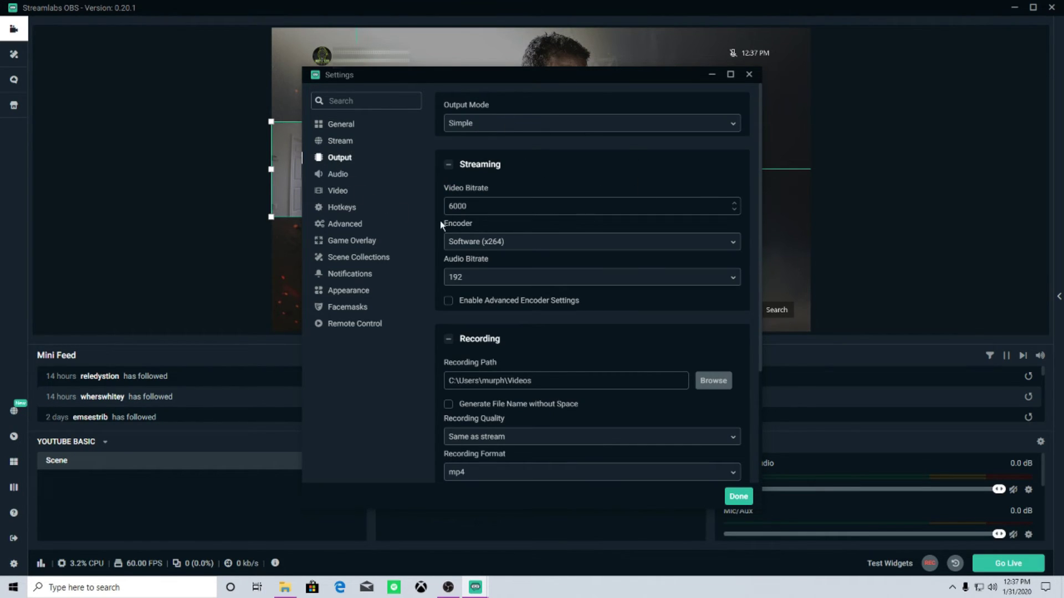
drag(556, 204, 424, 212)
click(338, 191)
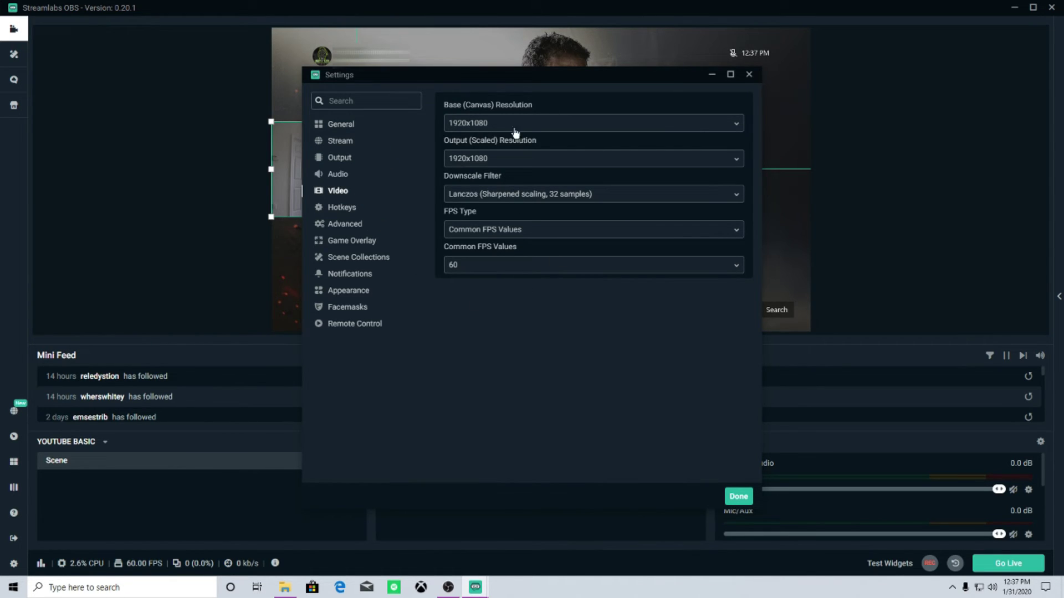
click(737, 497)
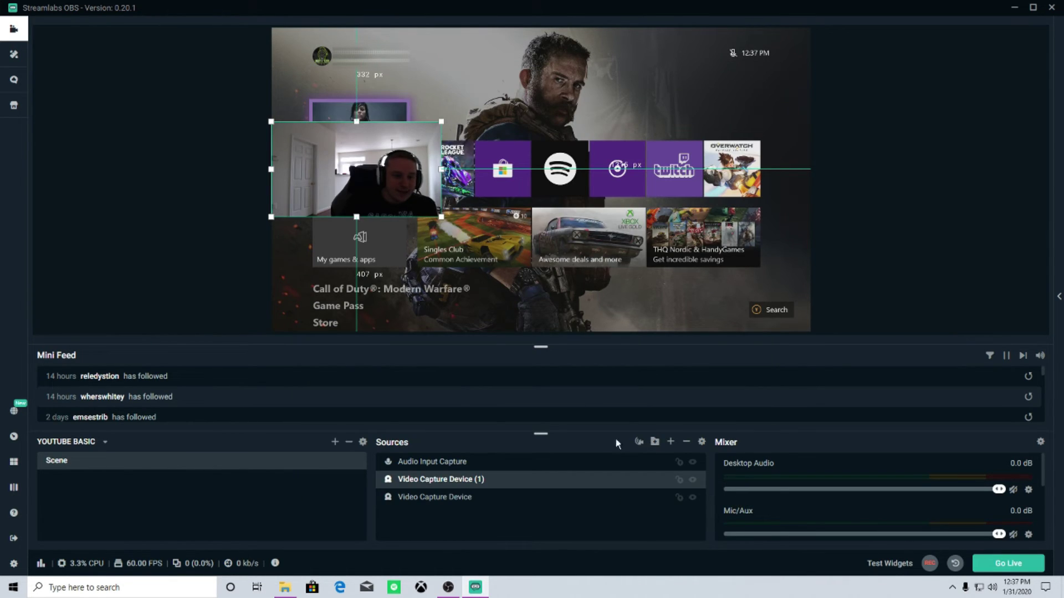
Select each video capture source in turn and check the mute state of both Video Capture Device channels in the mixer.
click(548, 483)
click(535, 499)
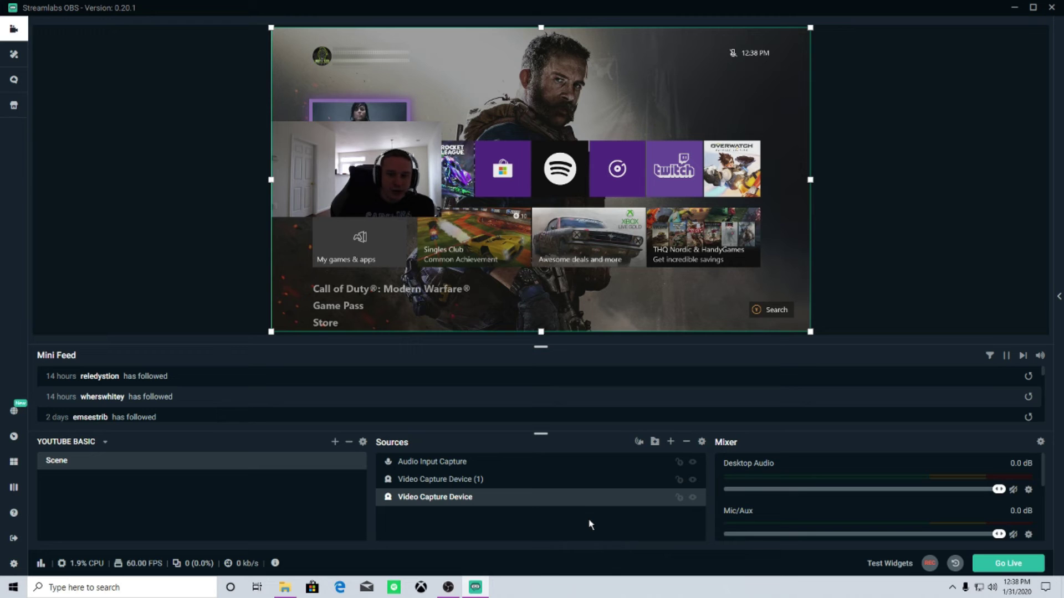
scroll(808, 493, down, 3)
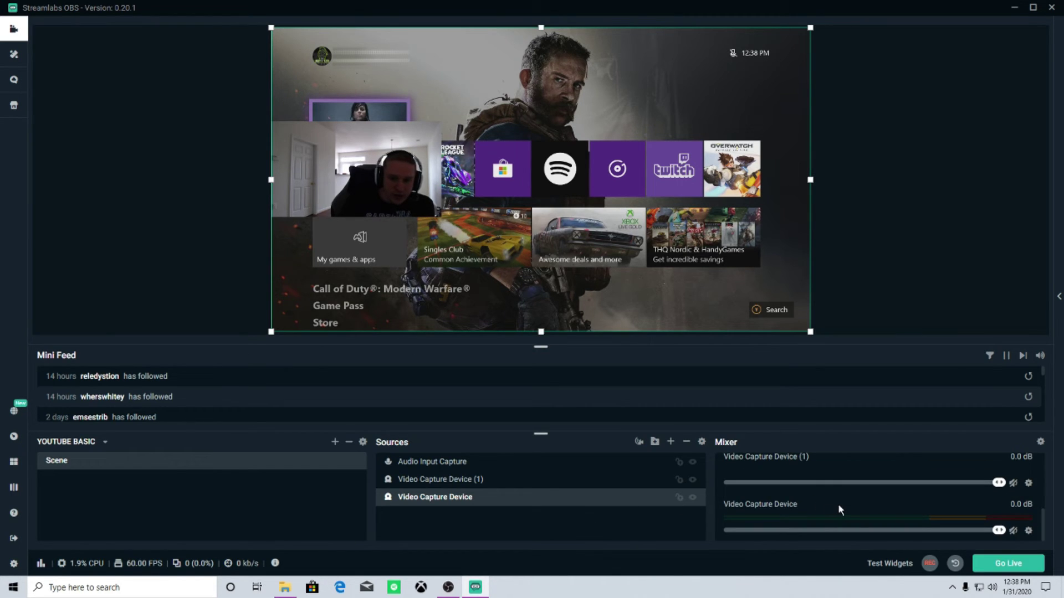
scroll(836, 501, up, 1)
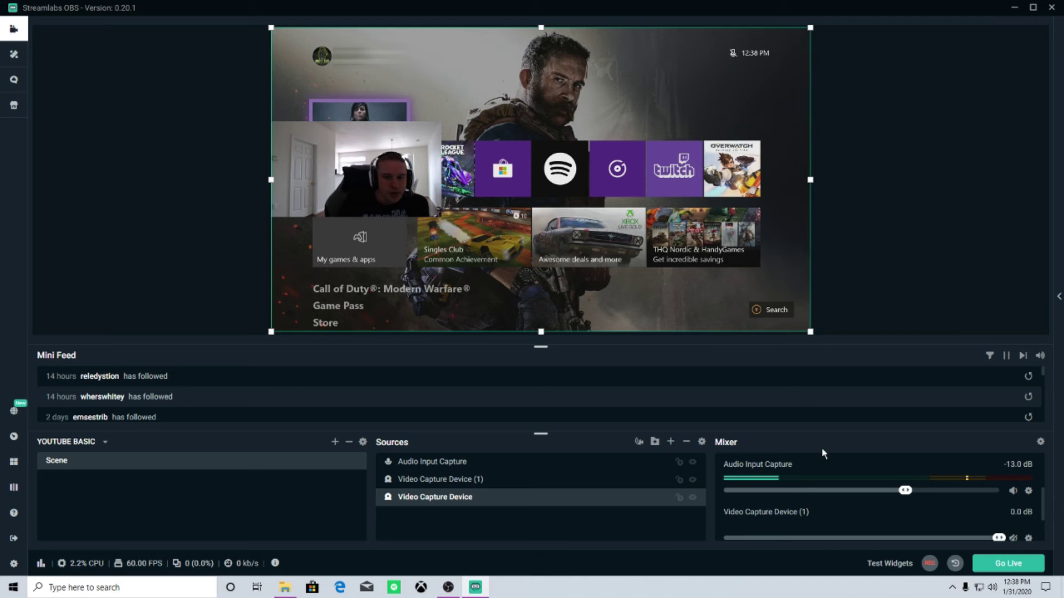
scroll(811, 506, down, 2)
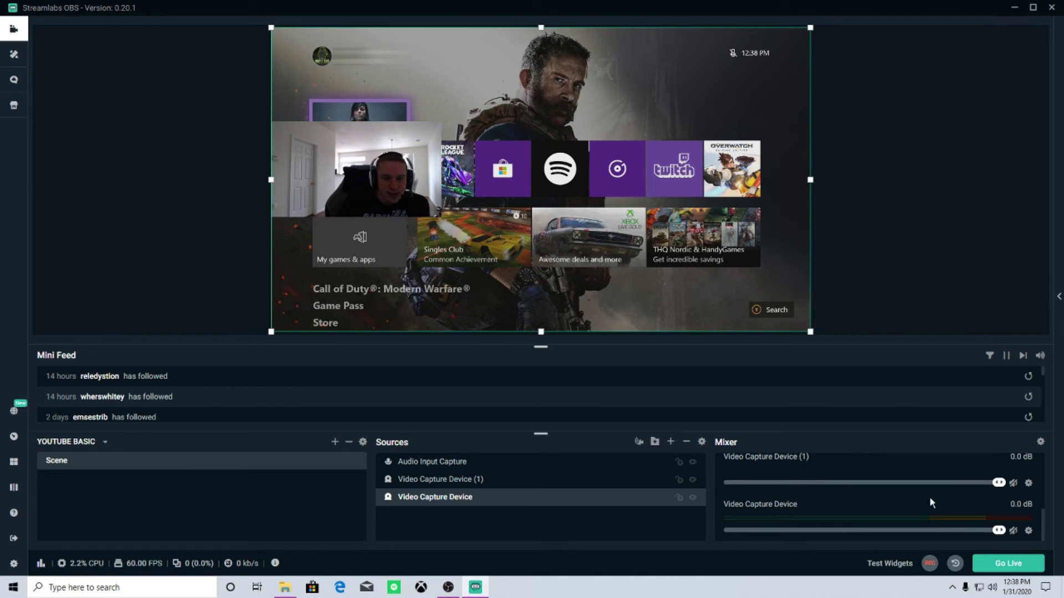
click(1013, 483)
click(1014, 531)
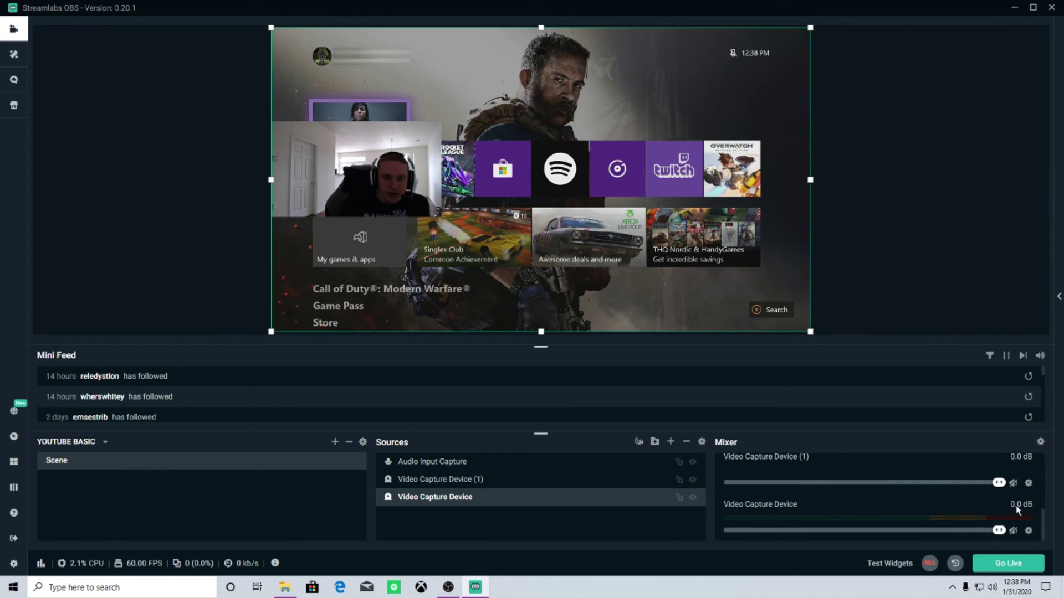
Unmute the Desktop Audio channel in the mixer.
scroll(1017, 510, up, 3)
scroll(884, 490, down, 1)
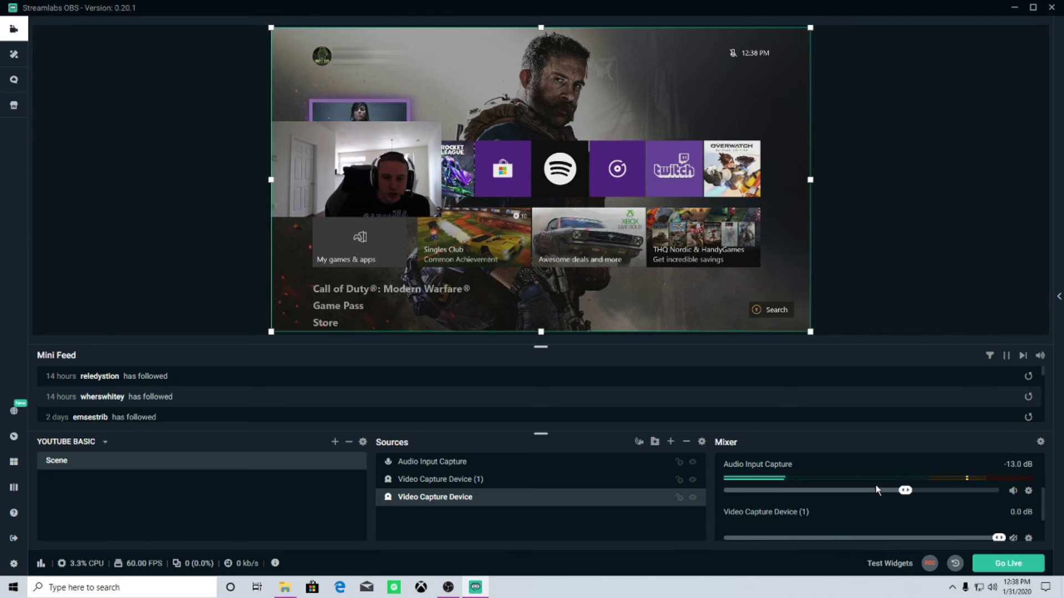
scroll(991, 497, up, 2)
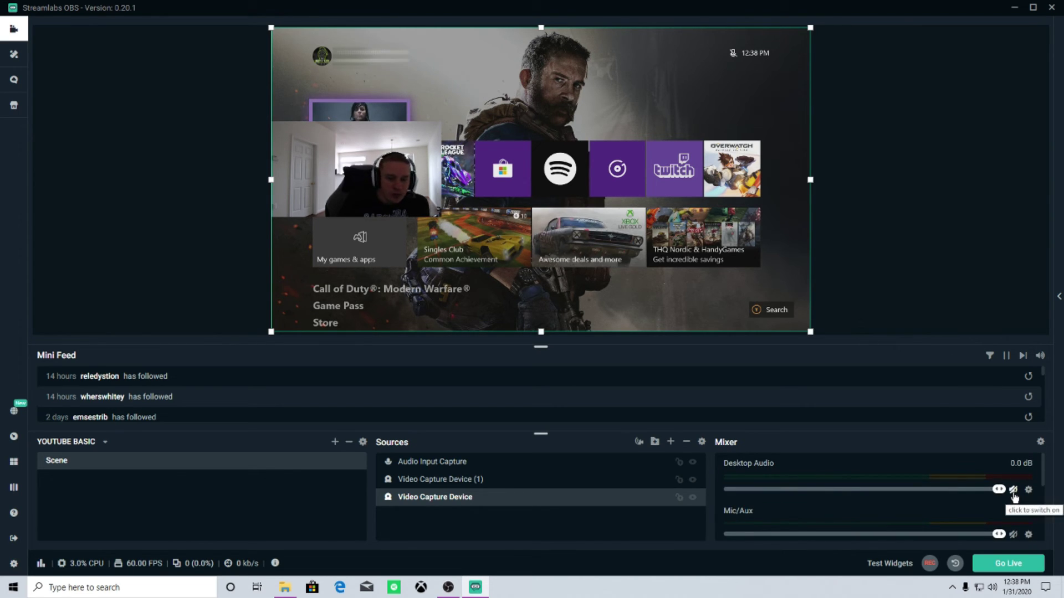
click(1014, 491)
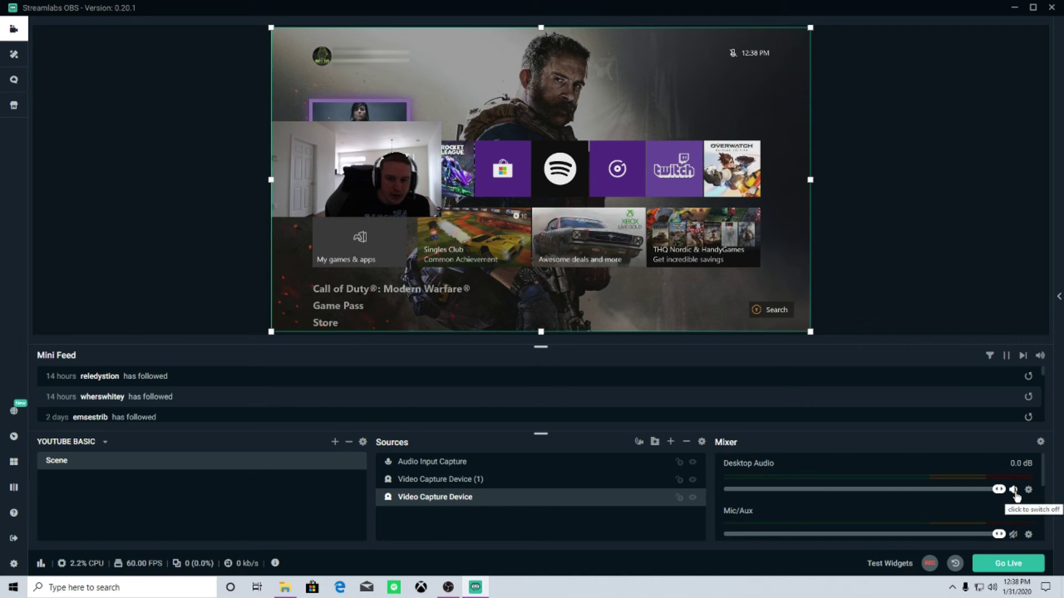
scroll(999, 494, down, 3)
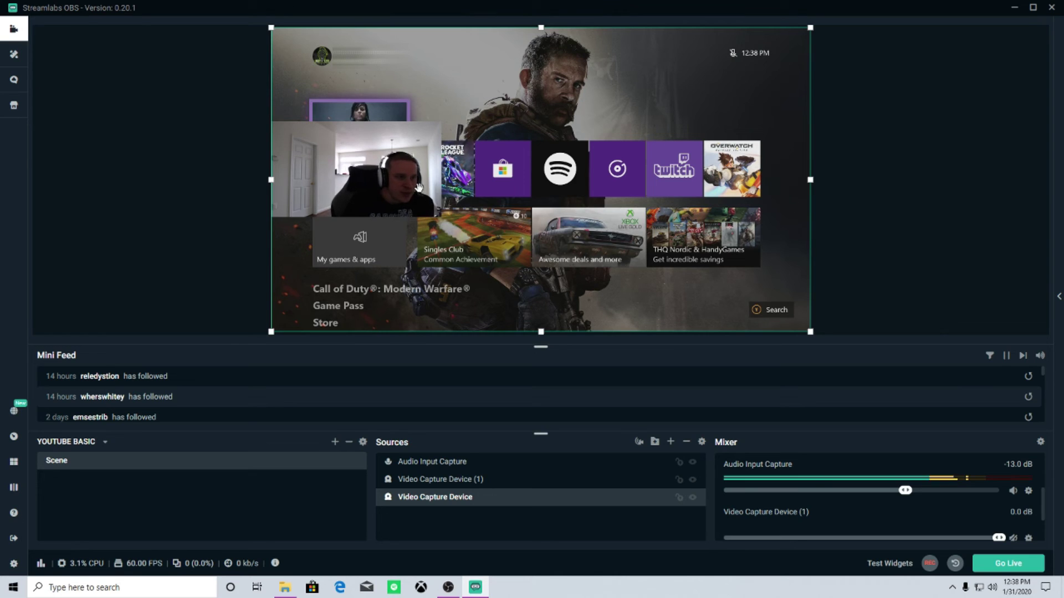
Lower the webcam image slightly along the canvas's left edge, to about 342 px below the canvas top.
click(867, 123)
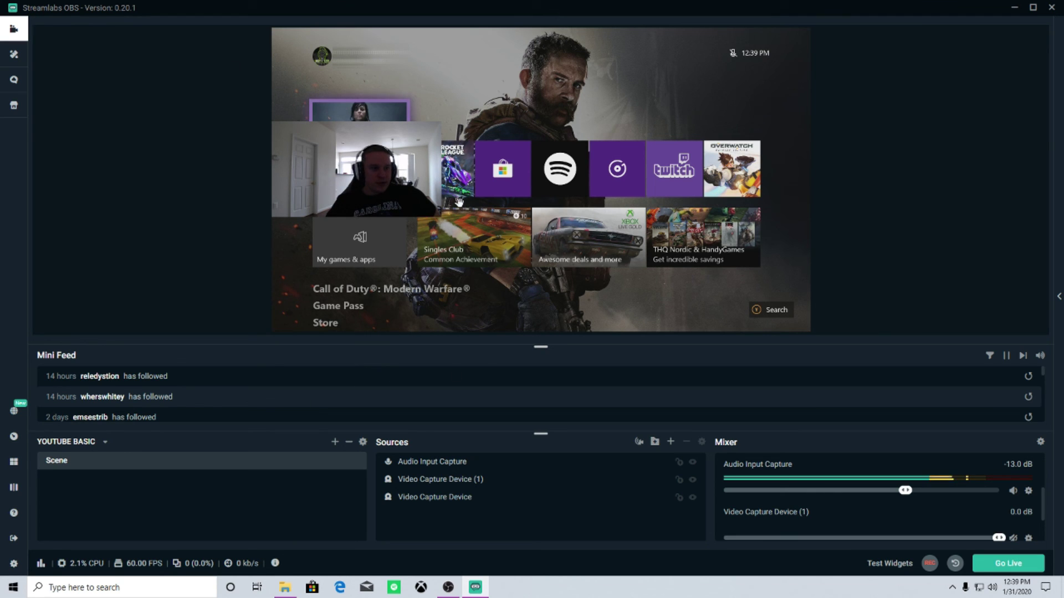
drag(360, 166, 403, 175)
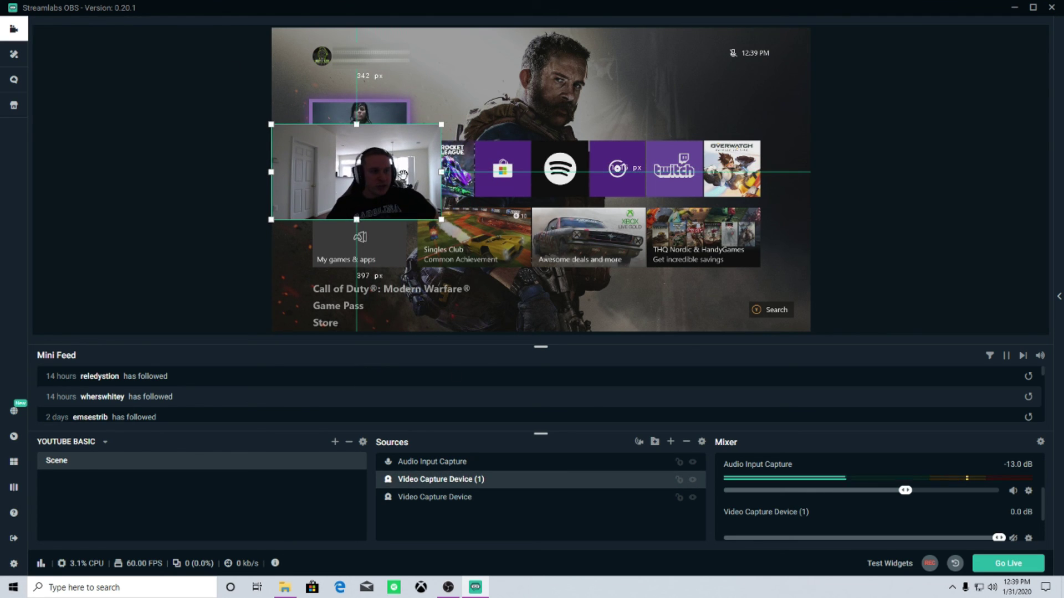